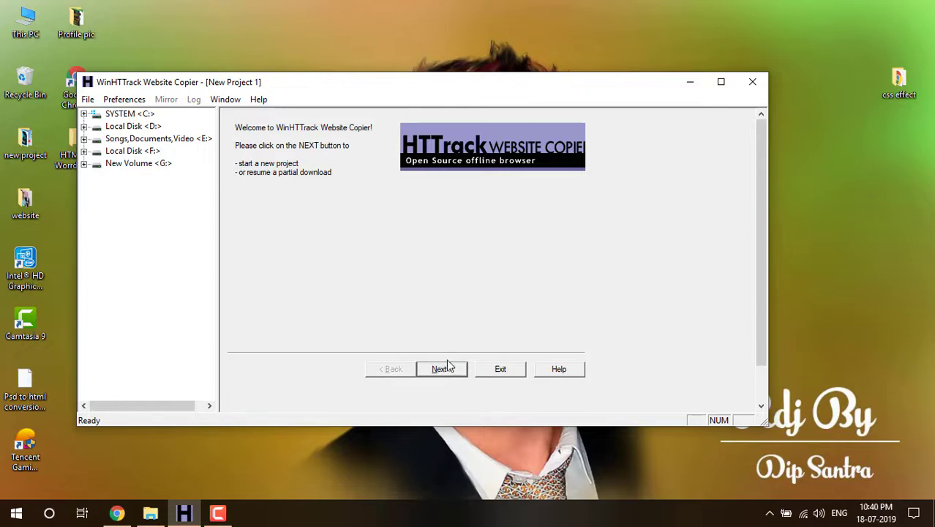
# Start a new project named kobe and browse the folder tree for its base path
pyautogui.click(443, 369)
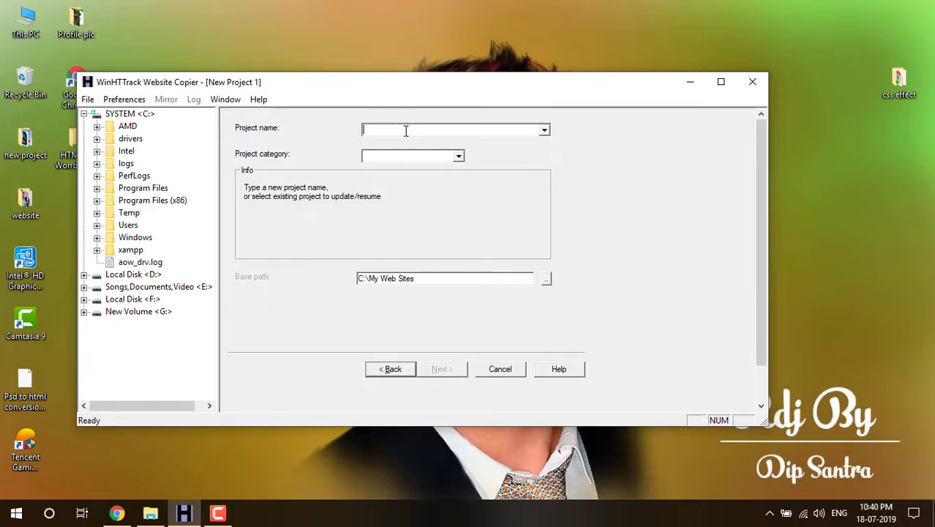
pyautogui.write('kobe')
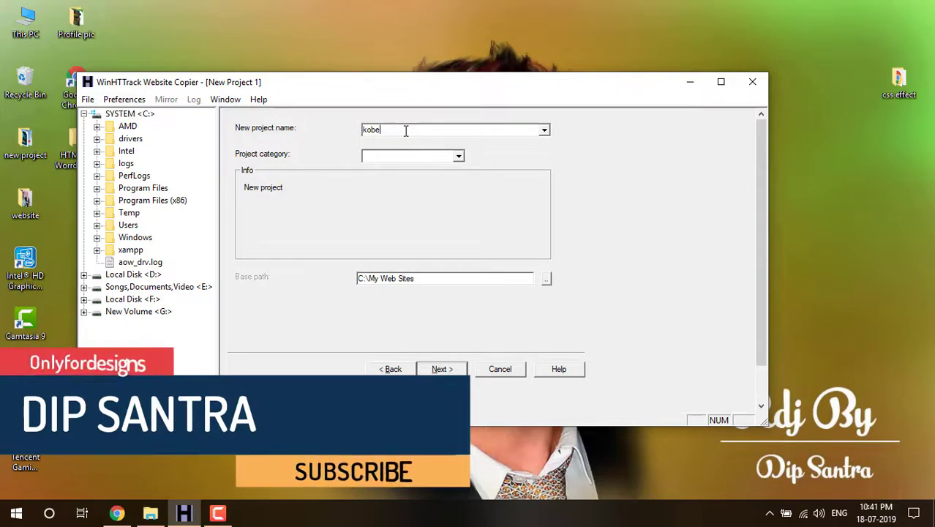
pyautogui.click(546, 281)
pyautogui.scroll(-3, 386, 245)
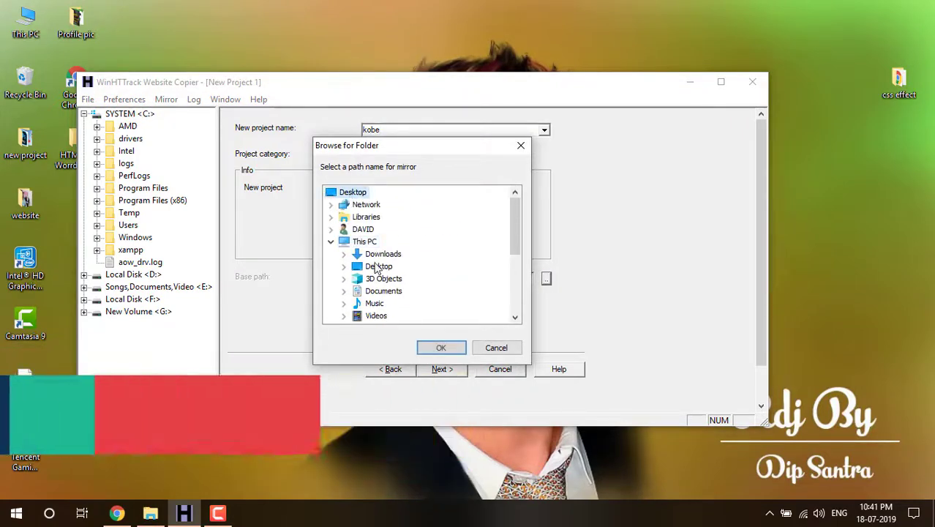
pyautogui.scroll(-5, 395, 306)
pyautogui.scroll(5, 410, 278)
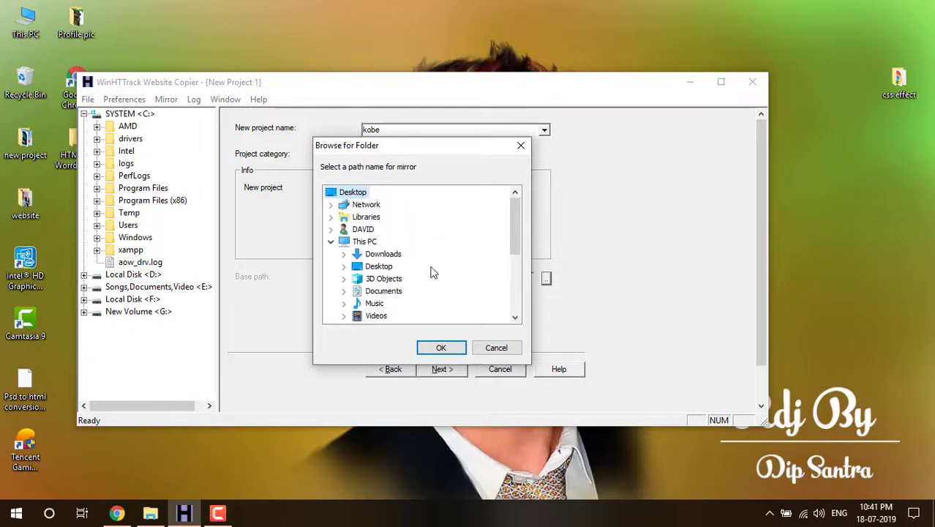
# Create a folder named "website download" on the desktop and refresh the desktop
pyautogui.rightClick(841, 110)
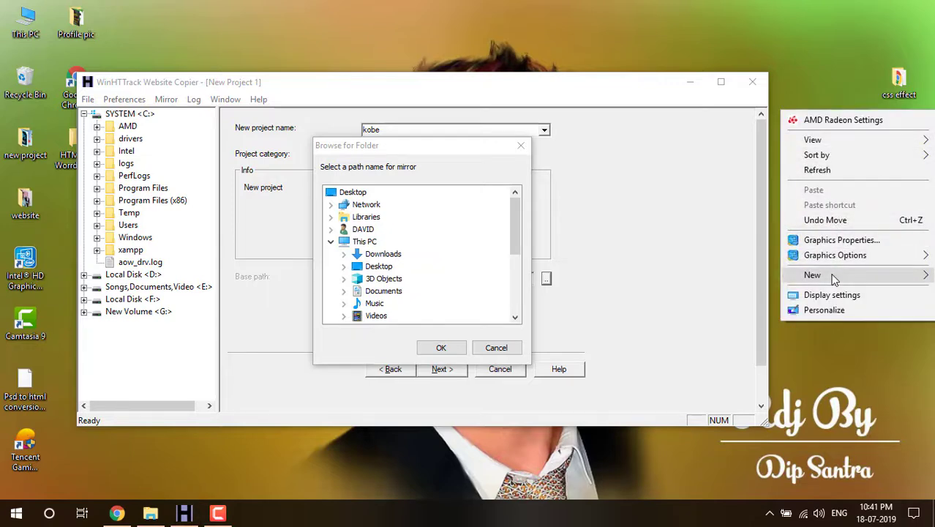
pyautogui.moveTo(834, 278)
pyautogui.click(739, 278)
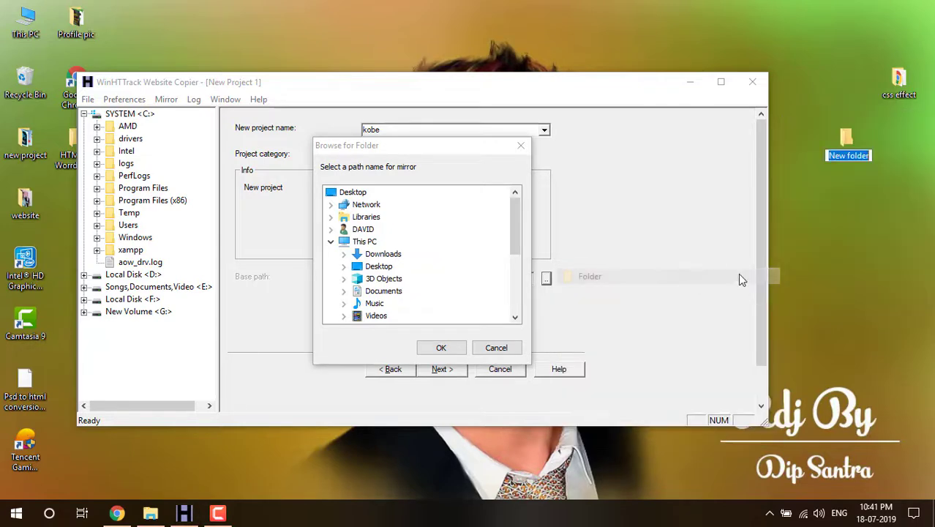
pyautogui.write('web')
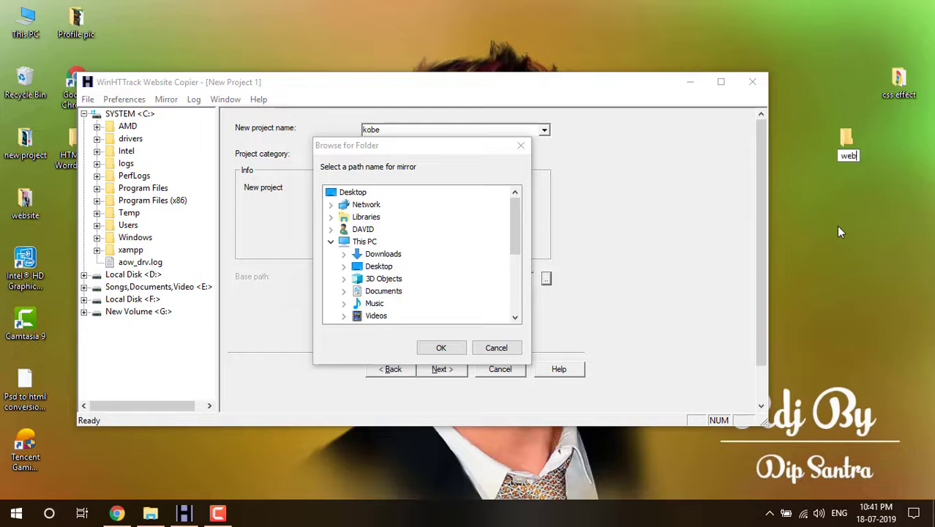
pyautogui.write('site download')
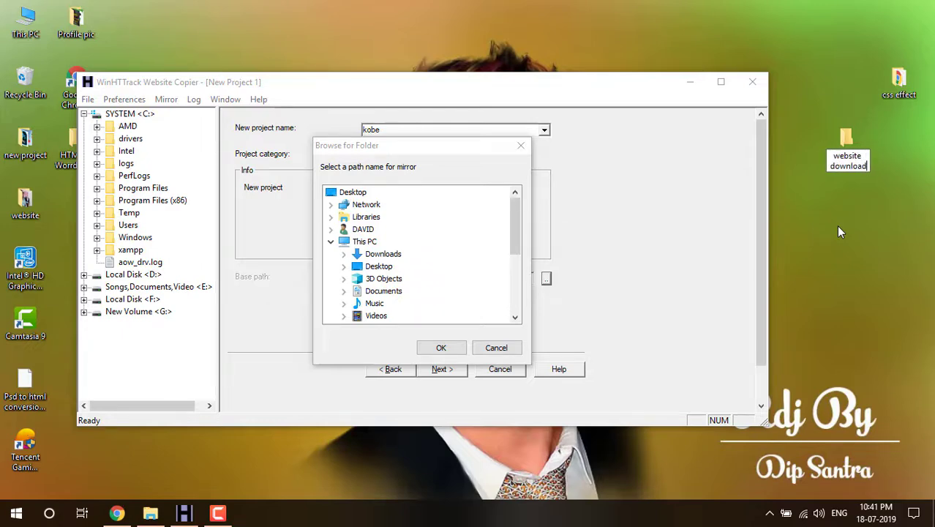
pyautogui.press('Return')
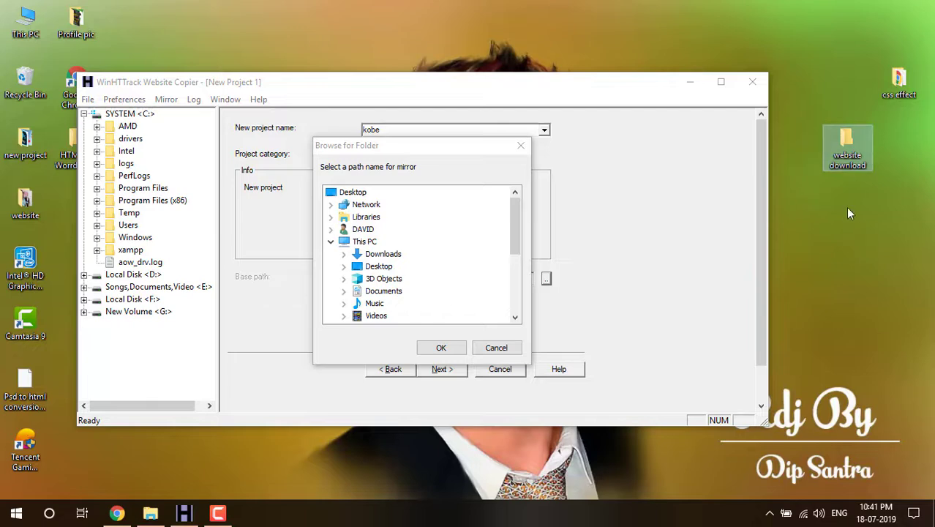
pyautogui.rightClick(845, 207)
pyautogui.click(832, 266)
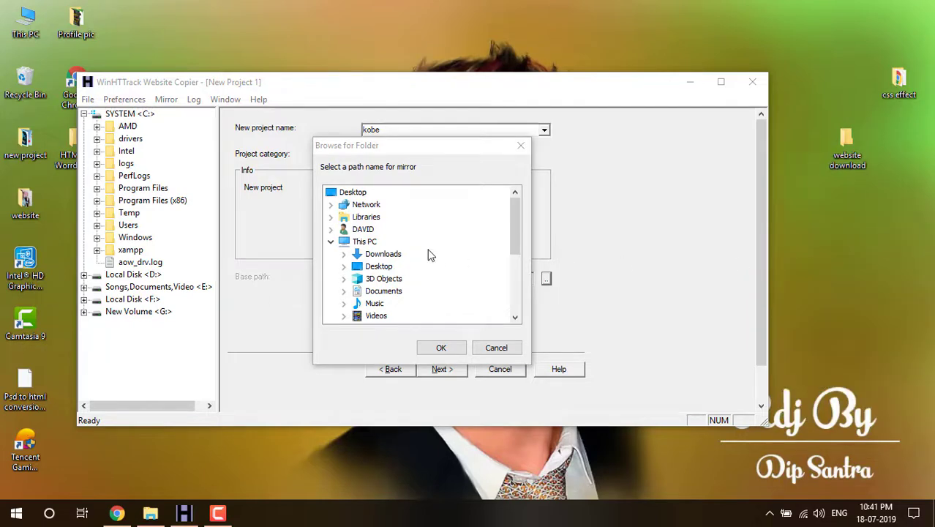
pyautogui.click(355, 192)
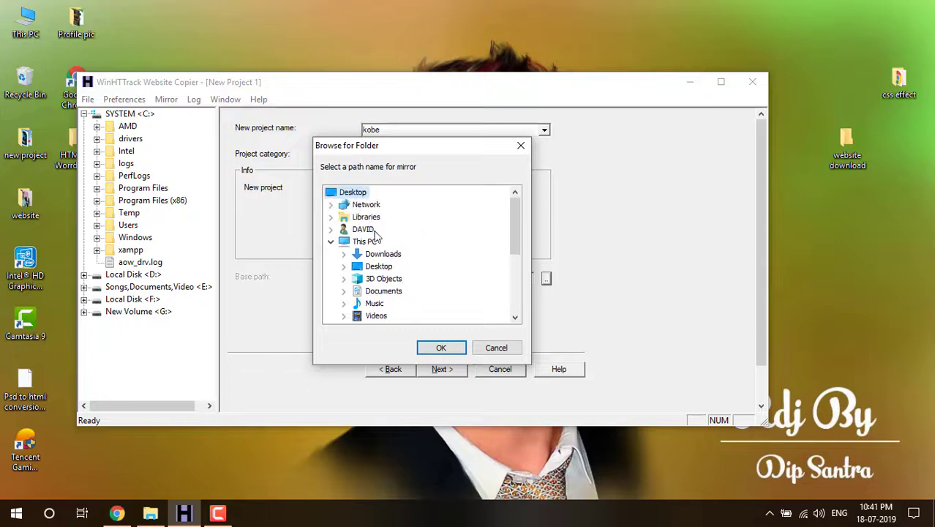
pyautogui.scroll(-4, 397, 247)
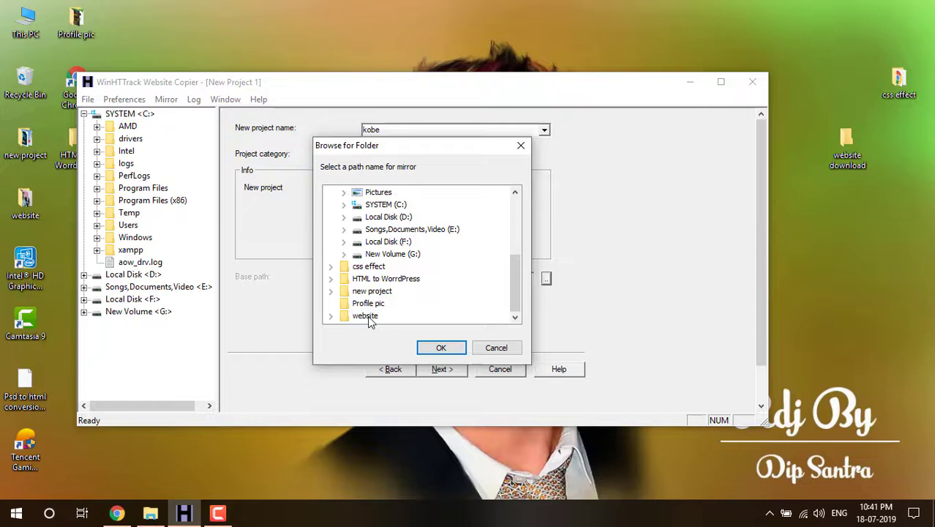
pyautogui.scroll(2, 367, 315)
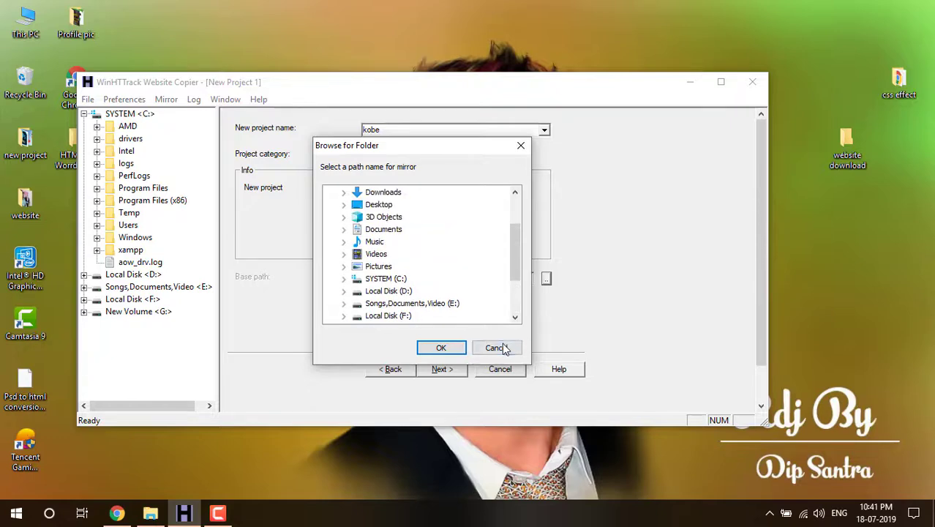
pyautogui.click(497, 347)
# Set the project's base path to the "website download" folder on the desktop and continue to the mirroring mode page
pyautogui.click(546, 278)
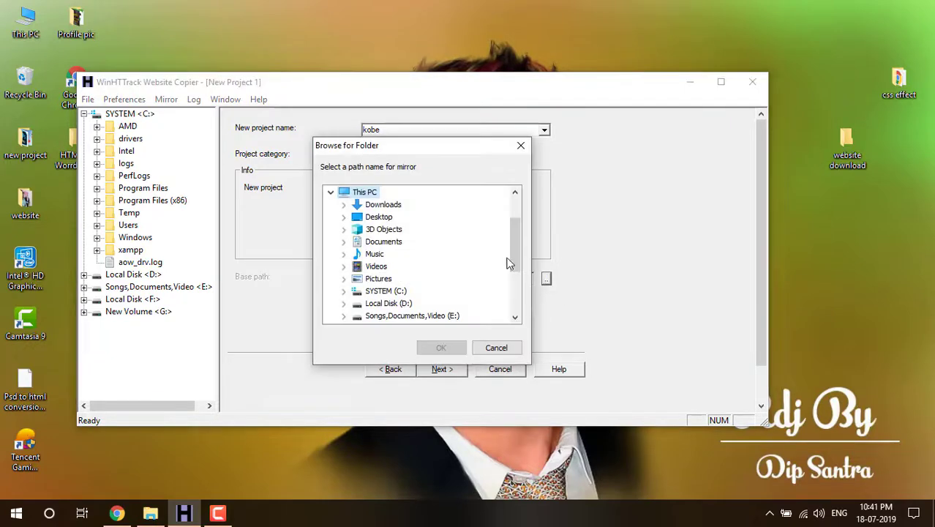
pyautogui.scroll(2, 416, 222)
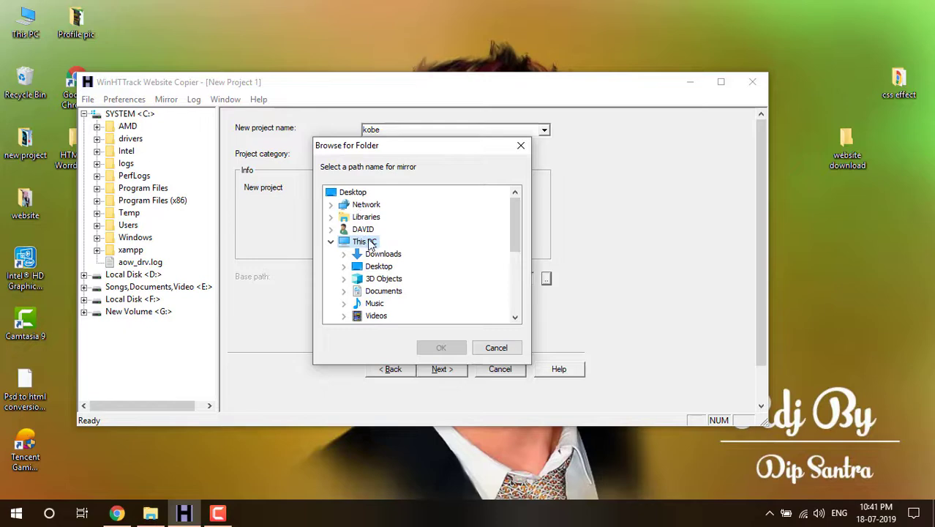
pyautogui.click(353, 193)
pyautogui.scroll(-2, 420, 230)
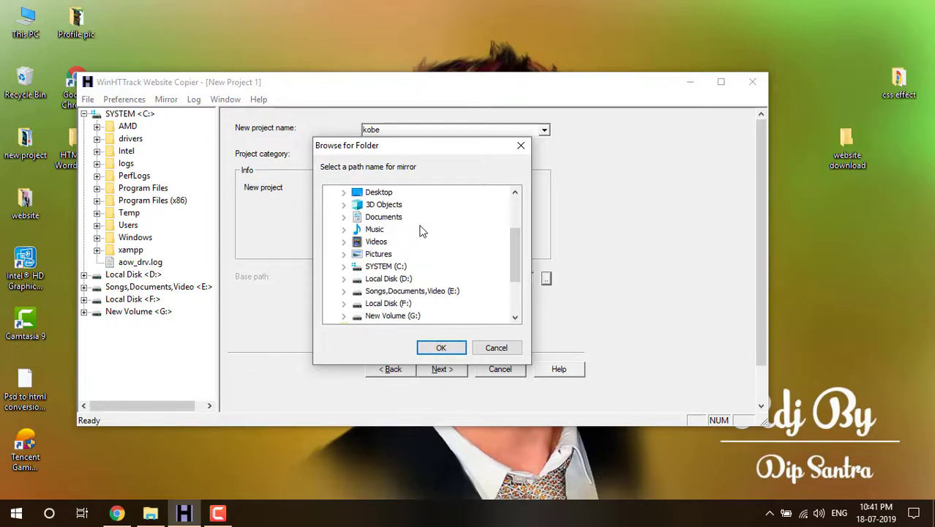
pyautogui.scroll(-2, 420, 230)
pyautogui.click(391, 316)
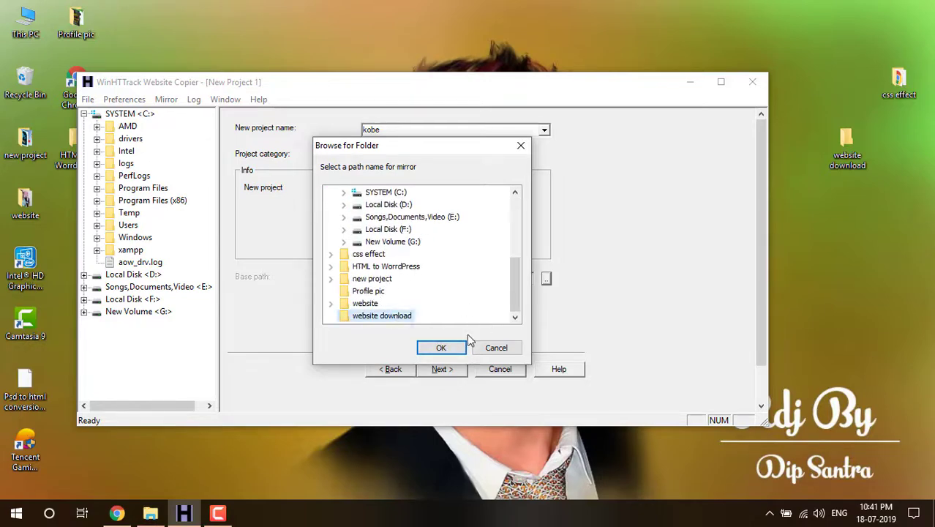
pyautogui.click(459, 347)
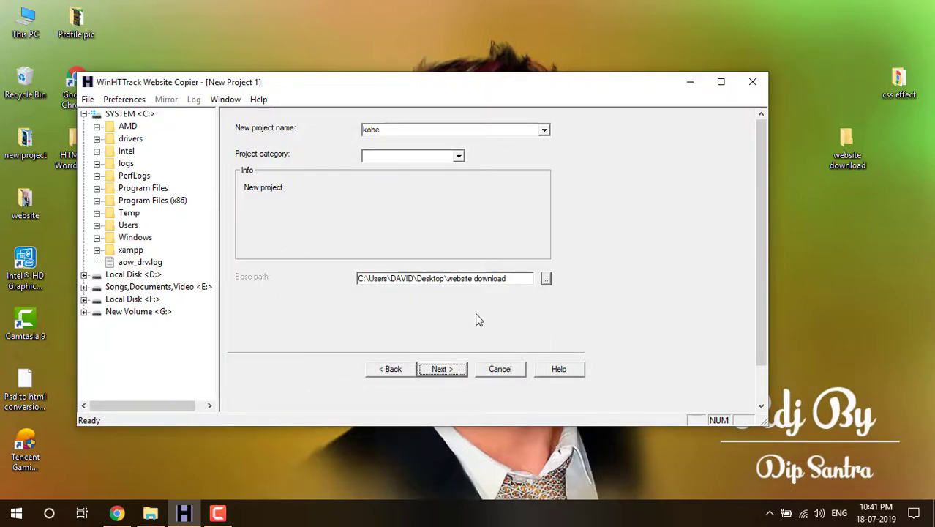
pyautogui.click(443, 369)
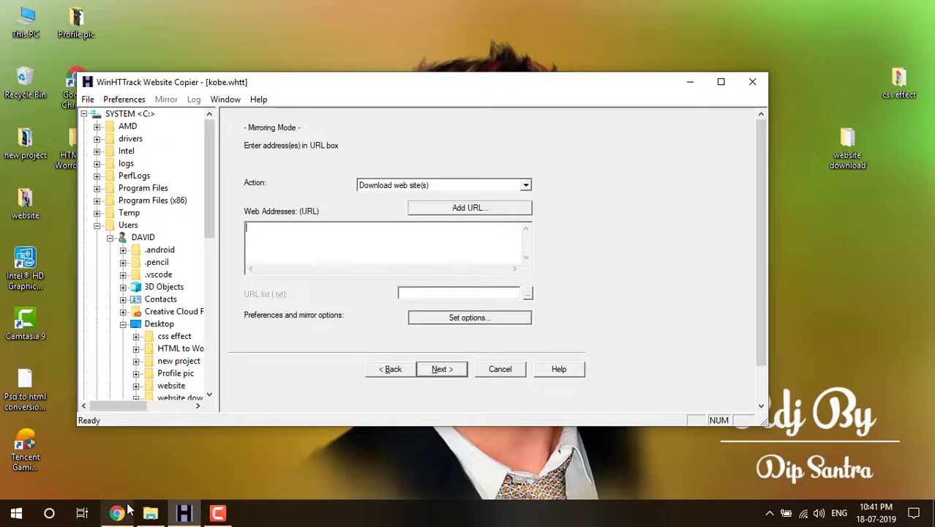
# Switch to Chrome, open google.com in the new tab and search for google
pyautogui.click(116, 512)
pyautogui.click(188, 11)
pyautogui.write('g')
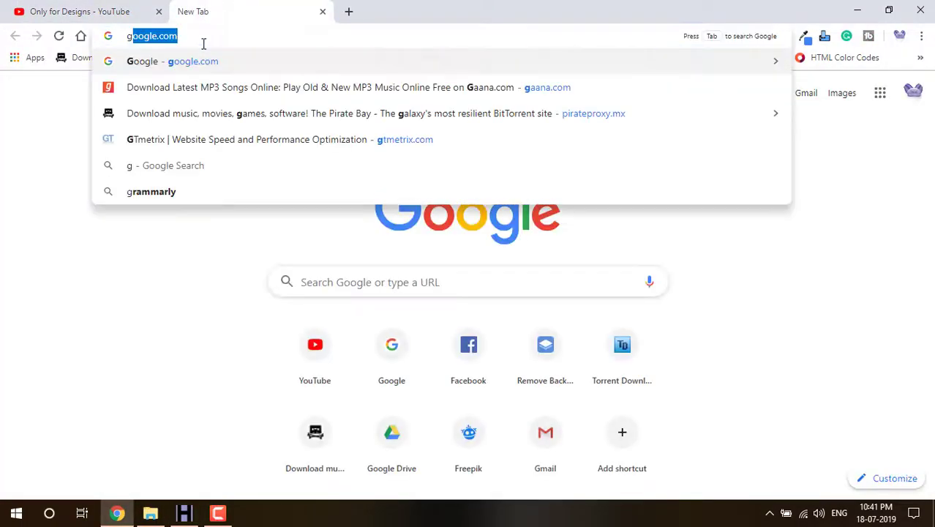
pyautogui.press('Return')
pyautogui.write('go')
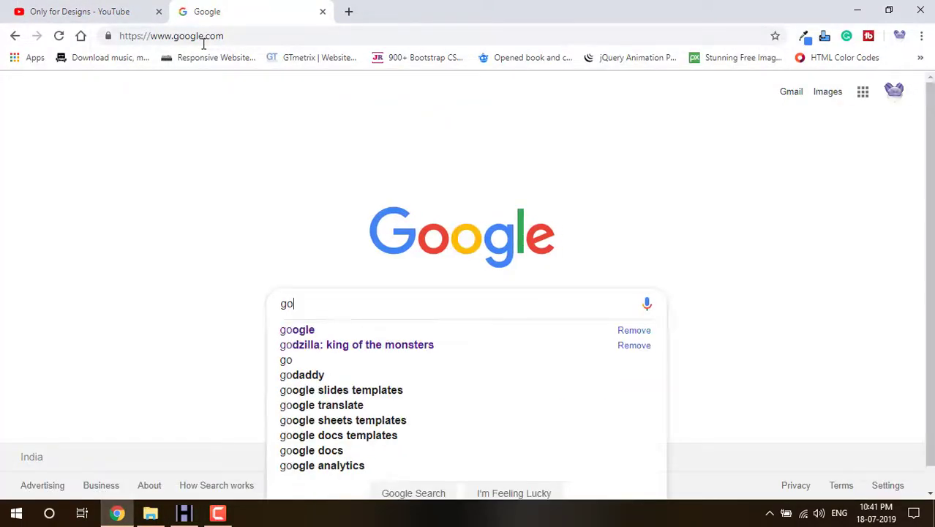
pyautogui.write('ogle')
pyautogui.press('Return')
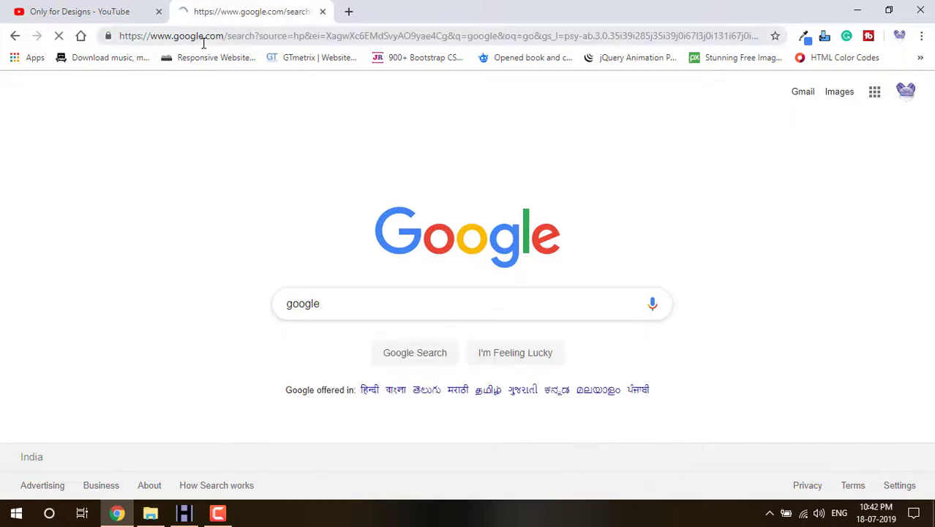
# Replace the Google query with "themeforest html templates" and run the search
pyautogui.click(188, 99)
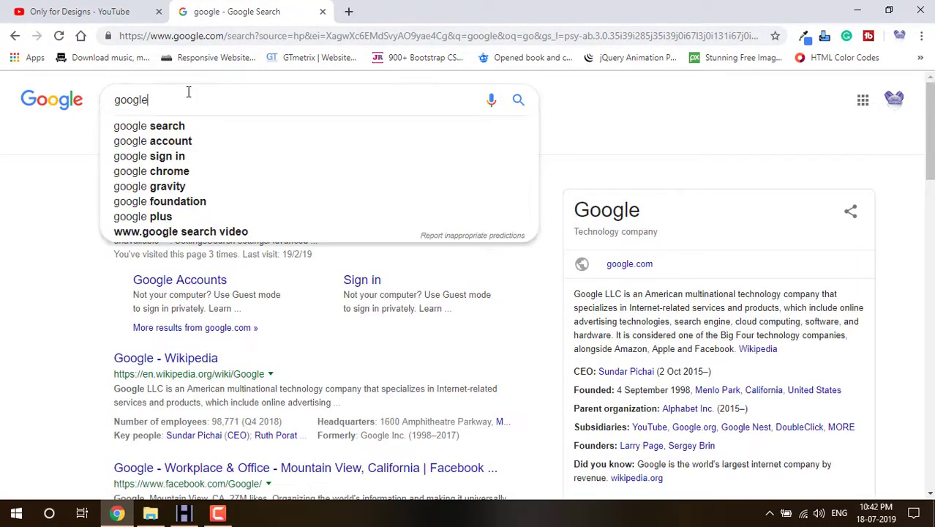
pyautogui.moveTo(188, 91); pyautogui.dragTo(78, 99)
pyautogui.write('th')
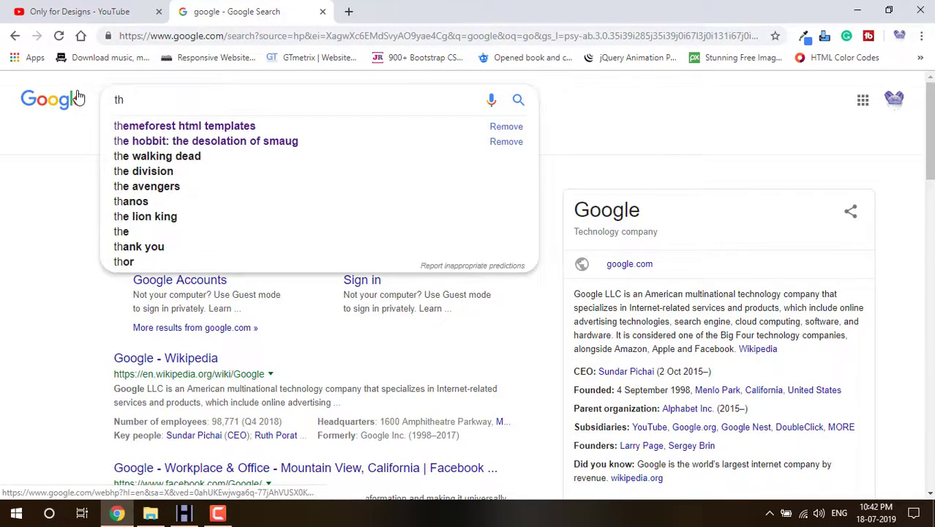
pyautogui.press('Down')
pyautogui.press('Return')
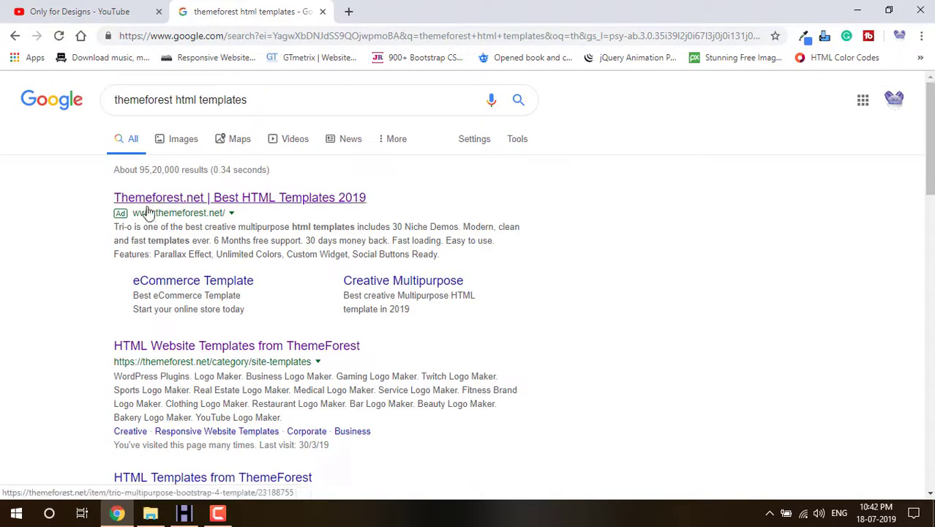
# Open the Themeforest.net HTML templates result and go to the site's Web Themes & Templates home page
pyautogui.click(153, 199)
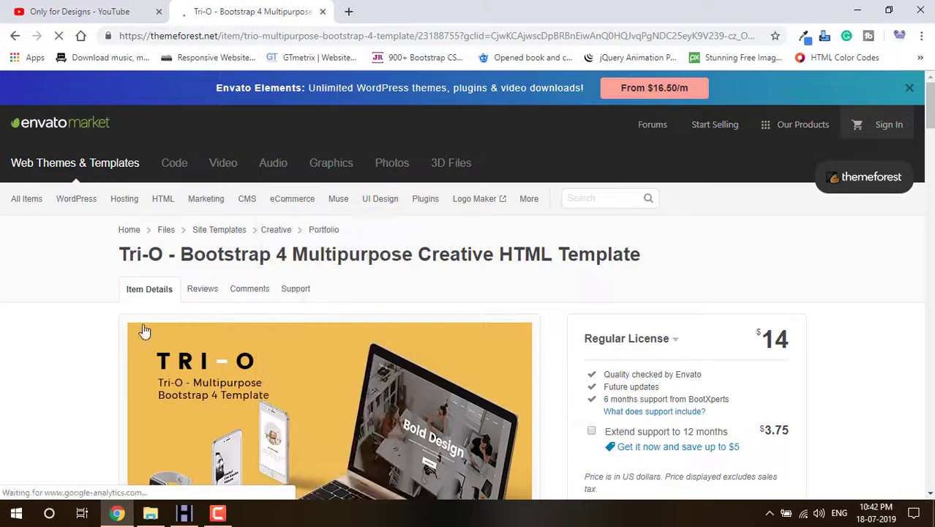
pyautogui.scroll(-3, 147, 326)
pyautogui.scroll(3, 157, 313)
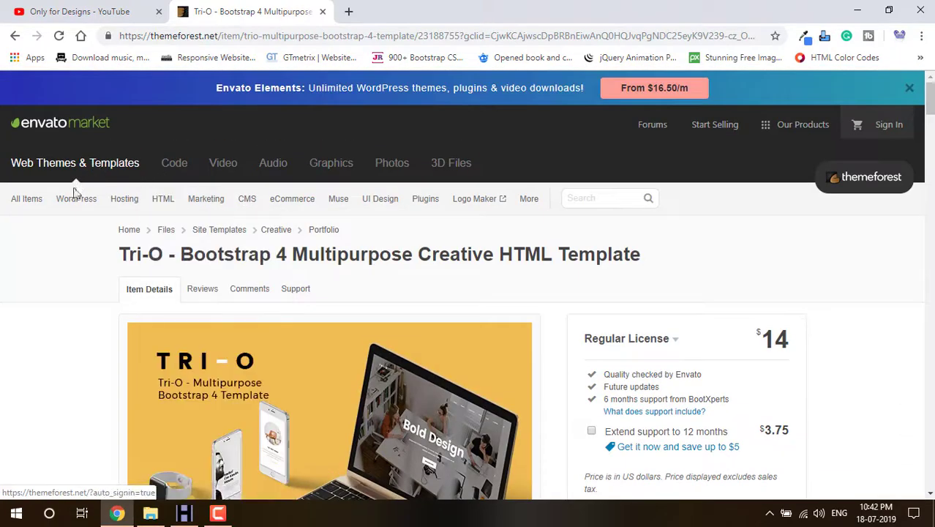
pyautogui.click(77, 173)
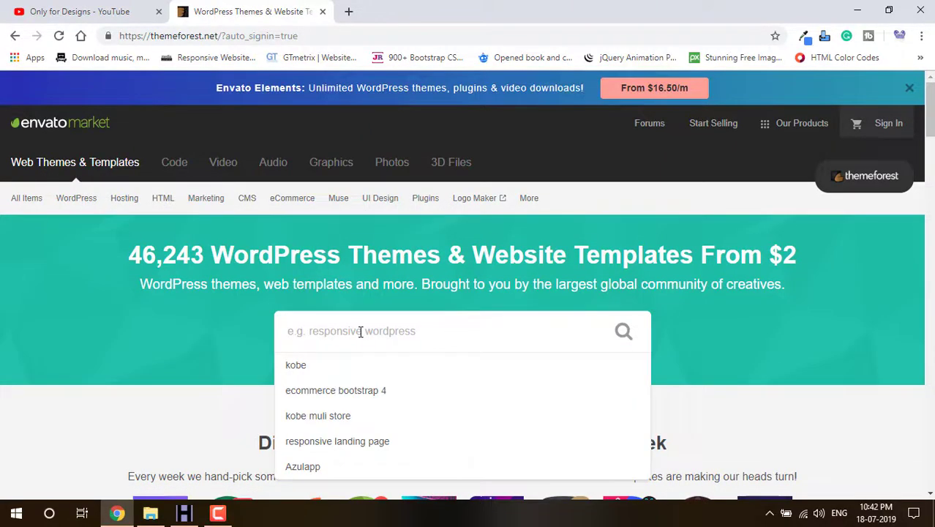
# Search ThemeForest for kobe and open the Kobe - Multi Store Responsive Prestashop Theme item in its own tab
pyautogui.click(402, 382)
pyautogui.scroll(-3, 388, 333)
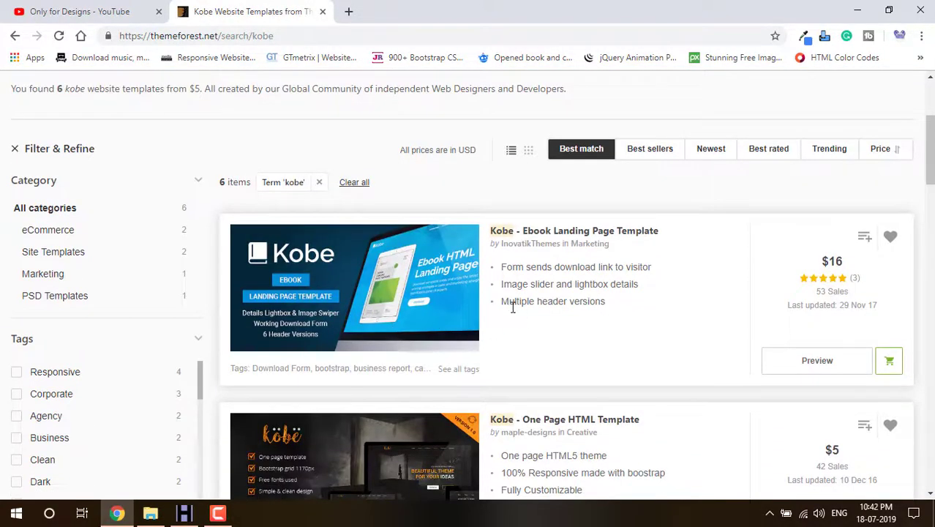
pyautogui.scroll(-5, 524, 306)
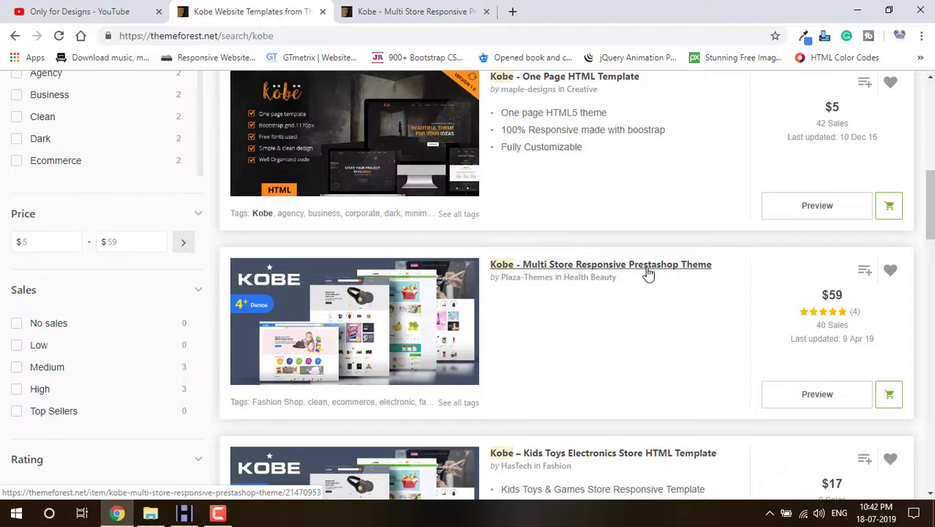
pyautogui.click(396, 8)
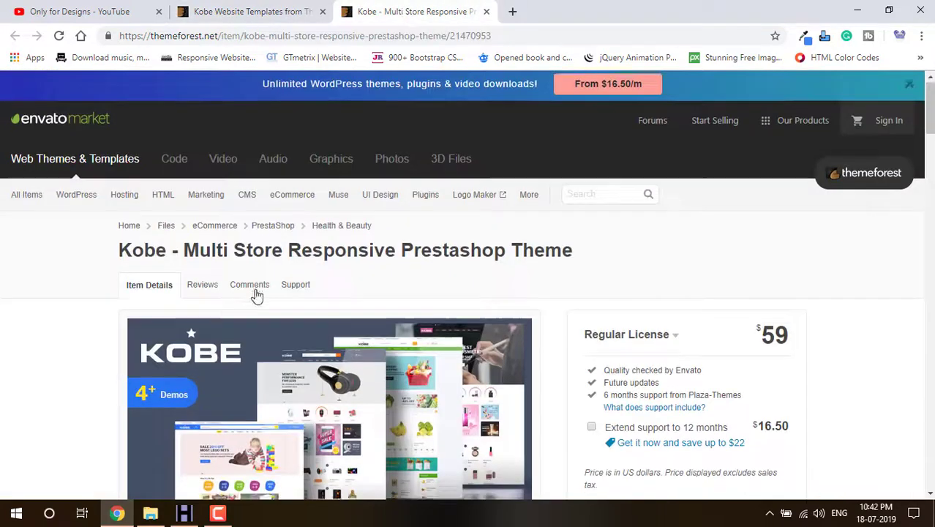
# Open the full-screen live preview of the Kobe Prestashop theme and look over its landing page
pyautogui.scroll(-3, 368, 259)
pyautogui.click(269, 350)
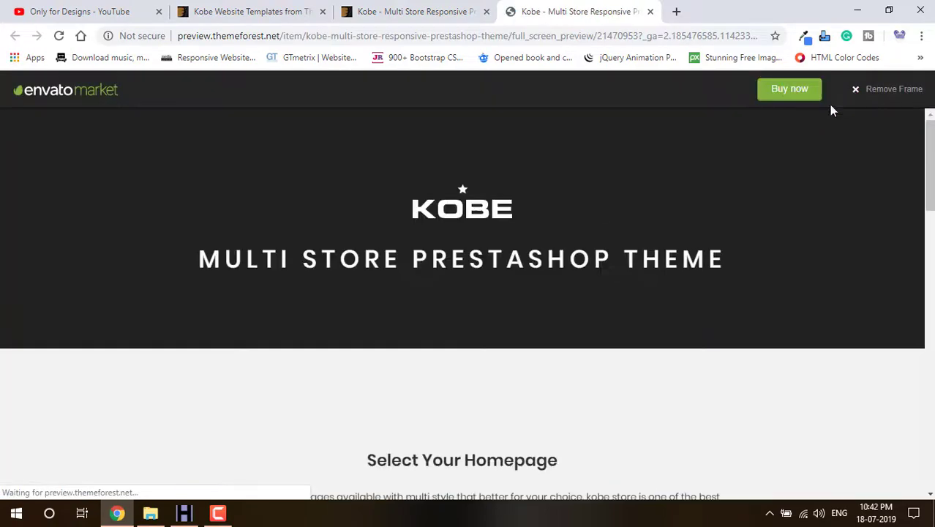
pyautogui.scroll(-3, 524, 194)
pyautogui.scroll(3, 529, 198)
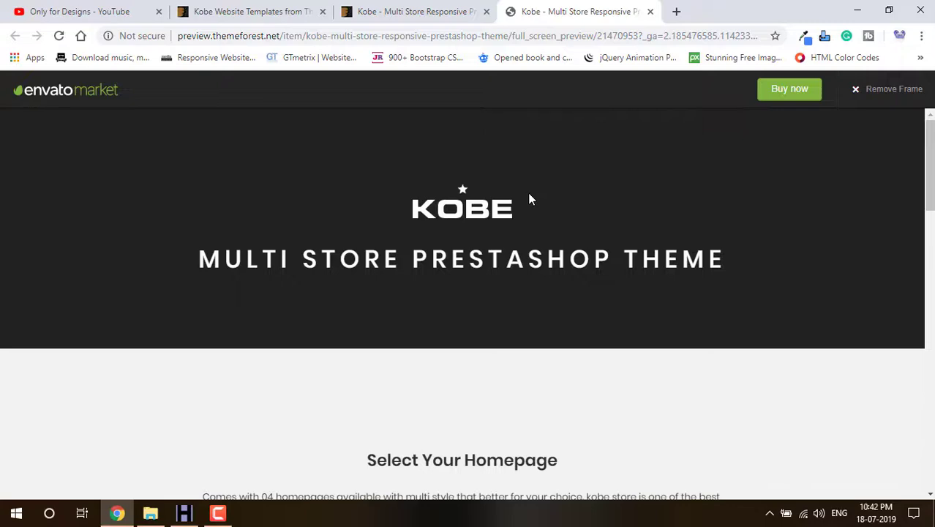
# Remove the Envato frame from the preview and go to the demo's homepage choices
pyautogui.click(883, 90)
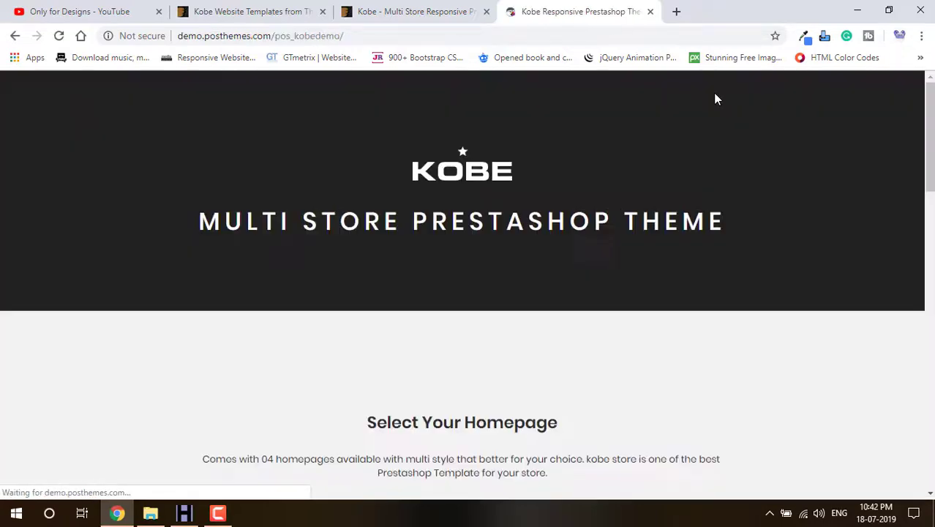
pyautogui.scroll(-2, 489, 173)
pyautogui.scroll(-3, 489, 172)
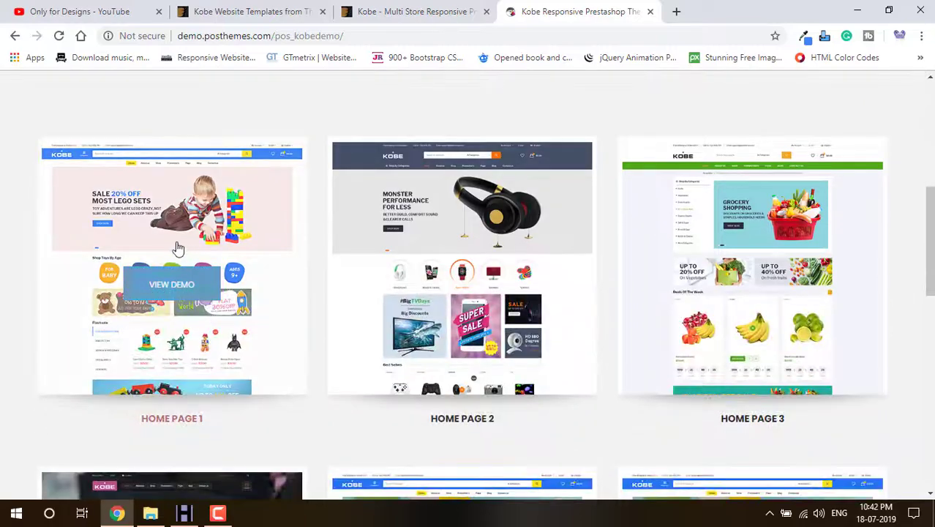
# Open the Home Page 1 demo in its own tab, checking the other Kobe page choices while it loads
pyautogui.click(164, 289)
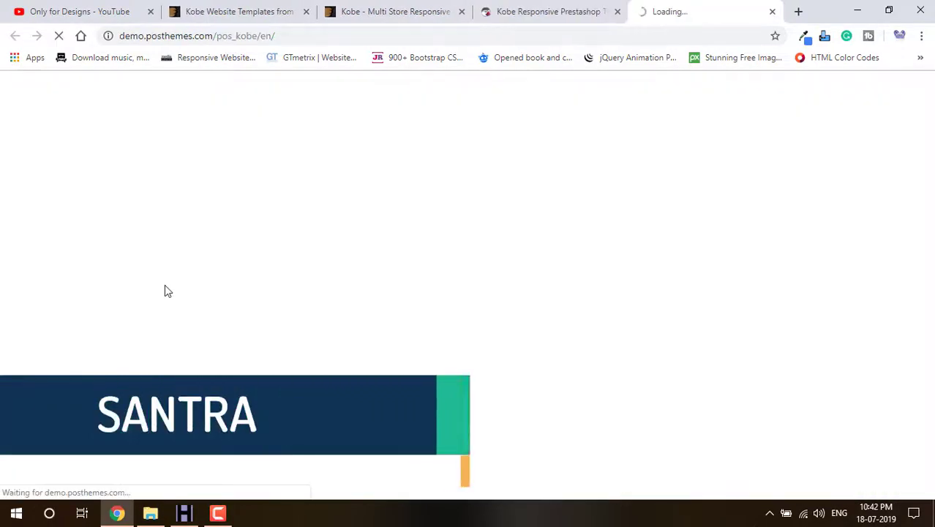
pyautogui.click(560, 11)
pyautogui.scroll(-10, 485, 246)
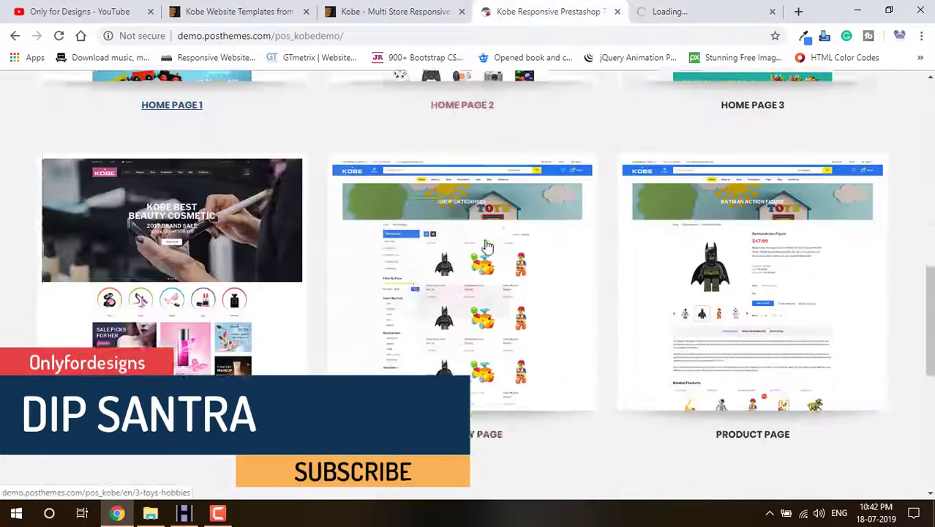
pyautogui.scroll(10, 484, 242)
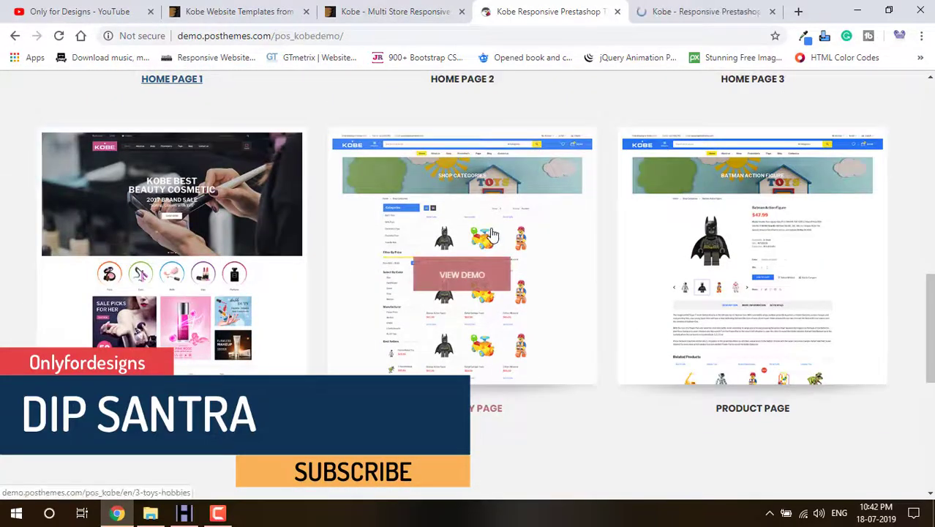
pyautogui.scroll(5, 491, 234)
pyautogui.click(691, 8)
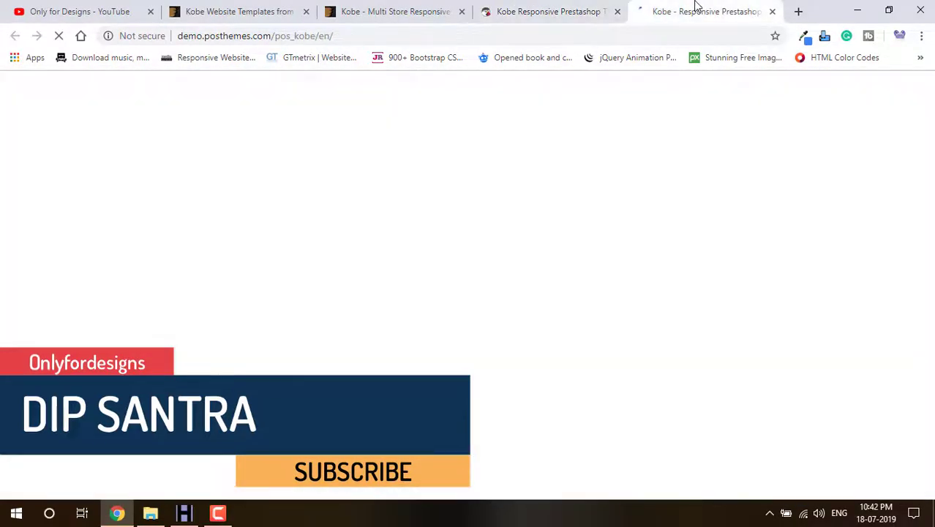
# Look over the Home Page 1 demo's product sections and select the page's web address
pyautogui.scroll(-5, 242, 209)
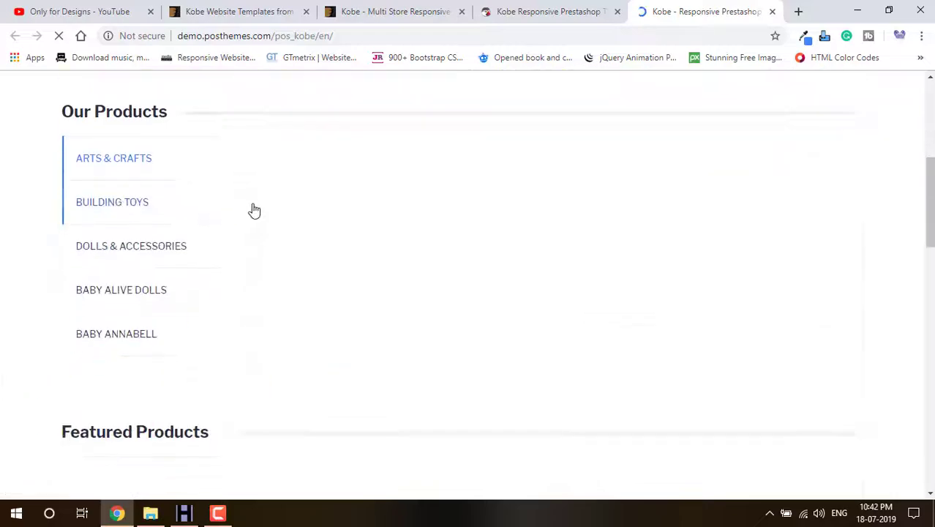
pyautogui.scroll(5, 252, 209)
pyautogui.scroll(-5, 695, 218)
pyautogui.scroll(8, 684, 214)
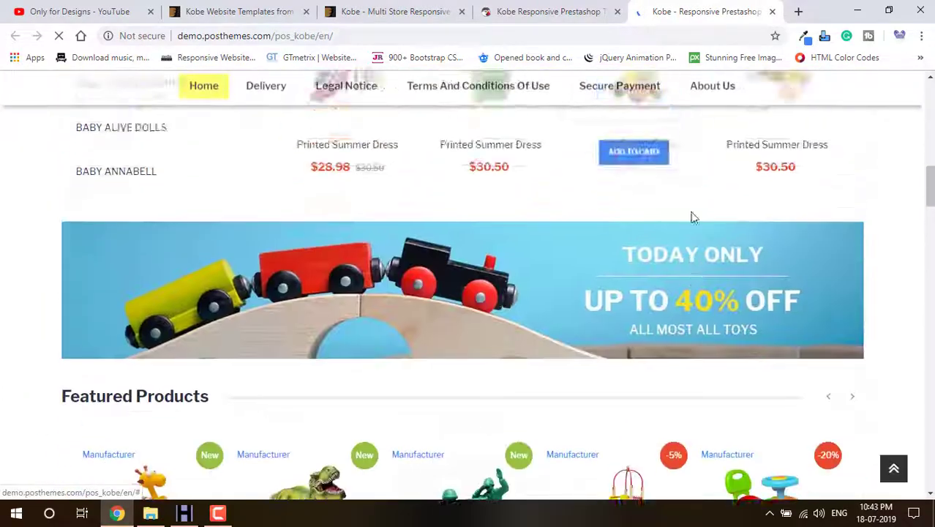
pyautogui.scroll(-7, 676, 212)
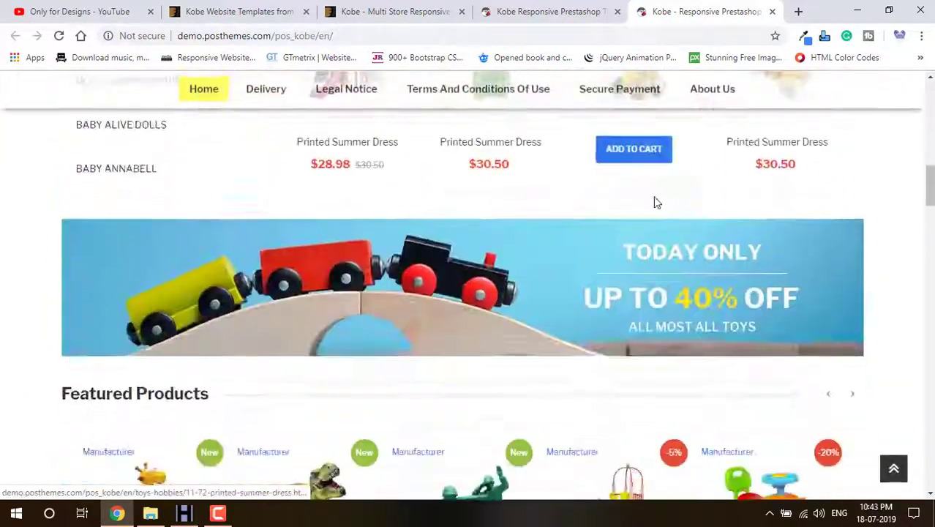
pyautogui.scroll(7, 654, 203)
pyautogui.click(352, 37)
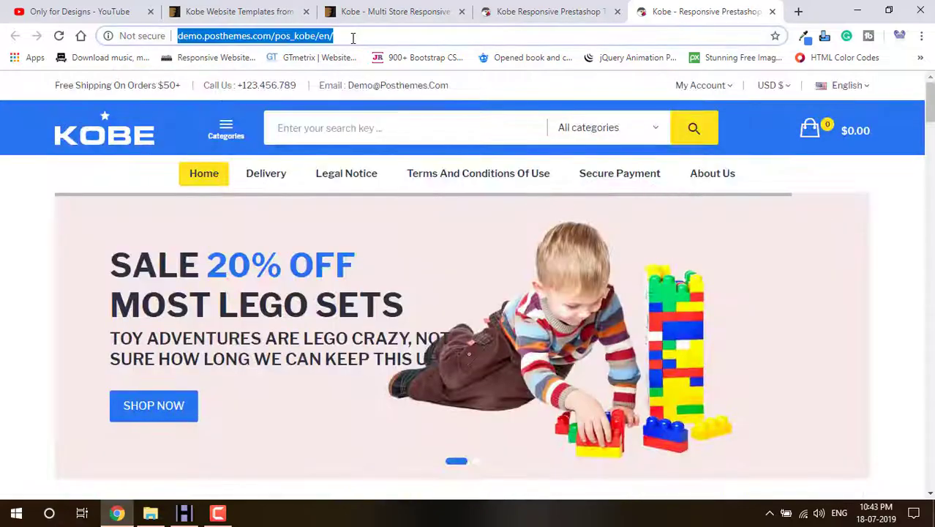
# Go back to the Kobe landing page and look over its available homepages
pyautogui.click(517, 9)
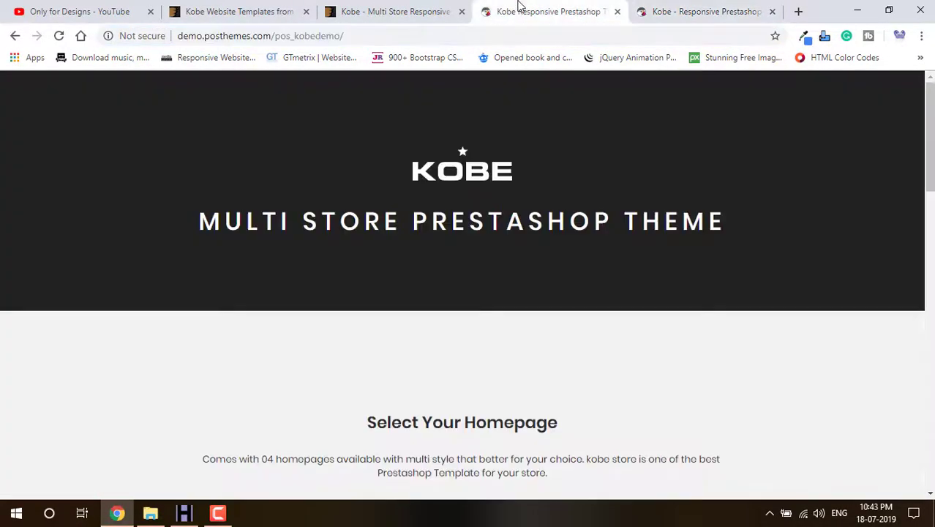
pyautogui.scroll(-8, 398, 150)
pyautogui.scroll(8, 411, 161)
pyautogui.scroll(-6, 601, 134)
pyautogui.scroll(2, 602, 133)
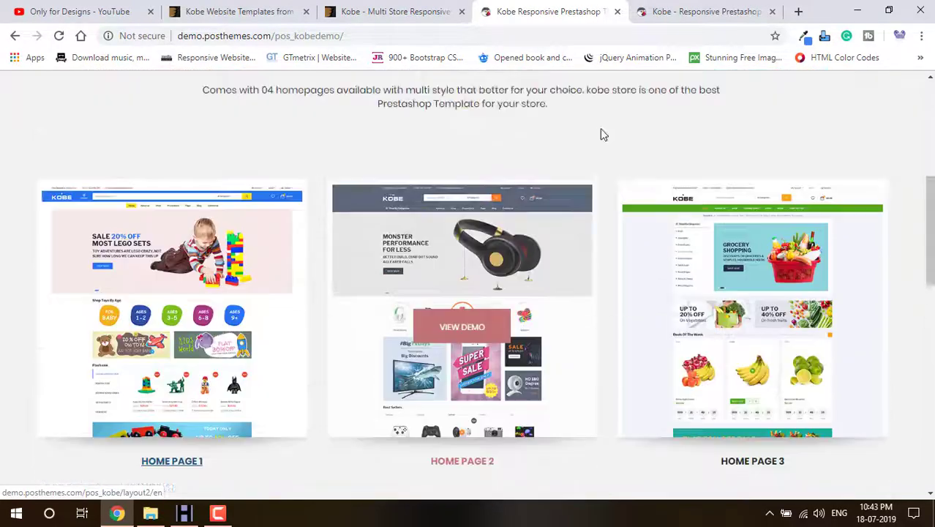
pyautogui.click(728, 9)
pyautogui.click(183, 513)
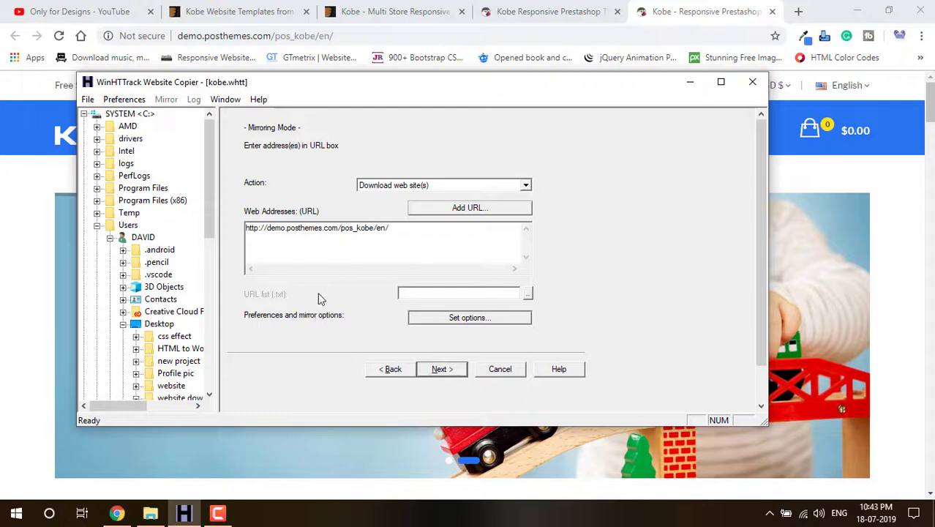
pyautogui.click(442, 369)
pyautogui.click(450, 372)
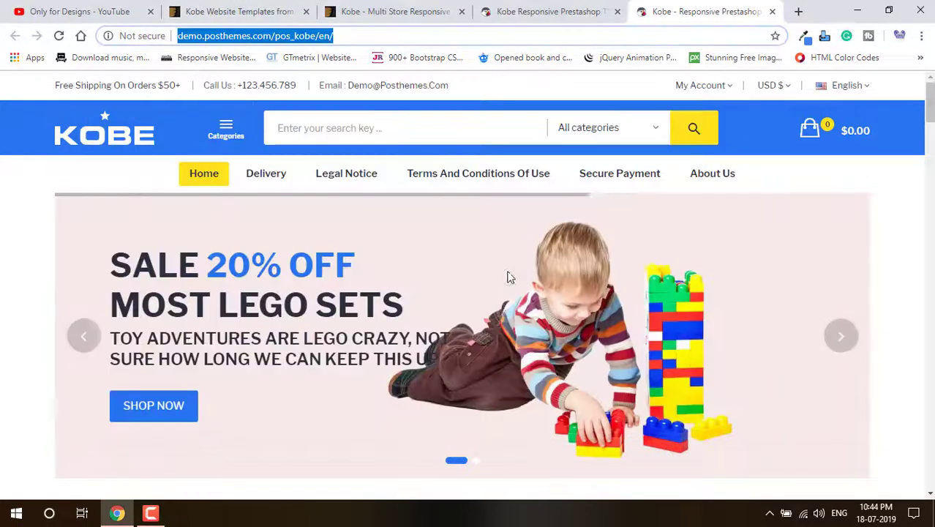
# Minimise the browser and open the kobe folder inside the desktop's website download folder in a maximised window
pyautogui.scroll(-2, 505, 278)
pyautogui.scroll(2, 497, 290)
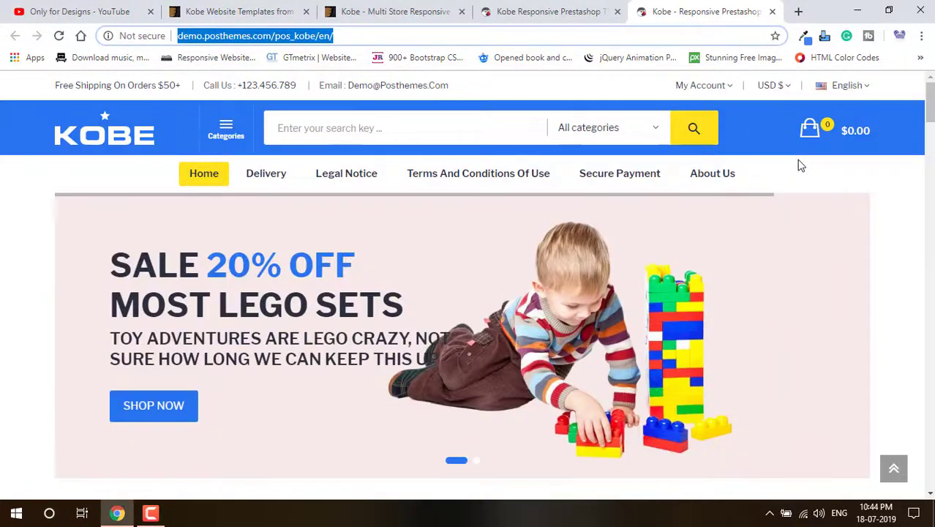
pyautogui.click(861, 10)
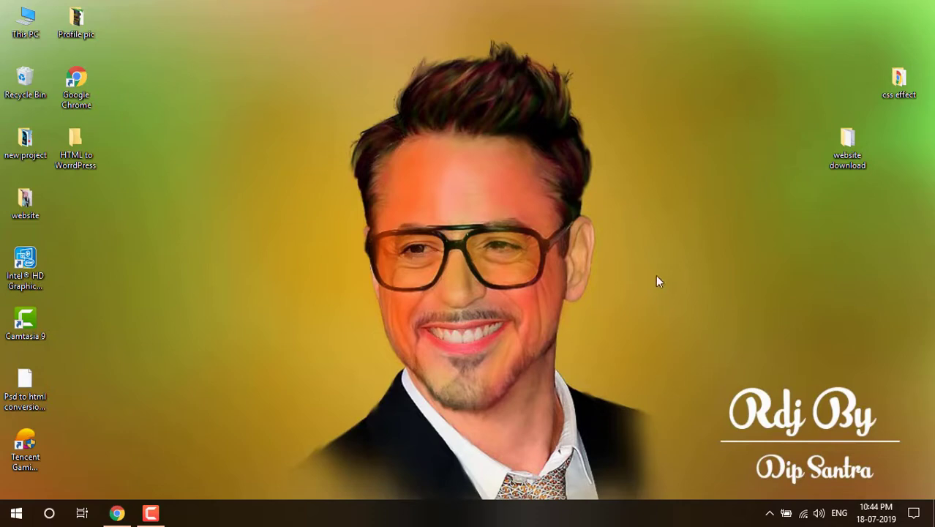
pyautogui.doubleClick(851, 157)
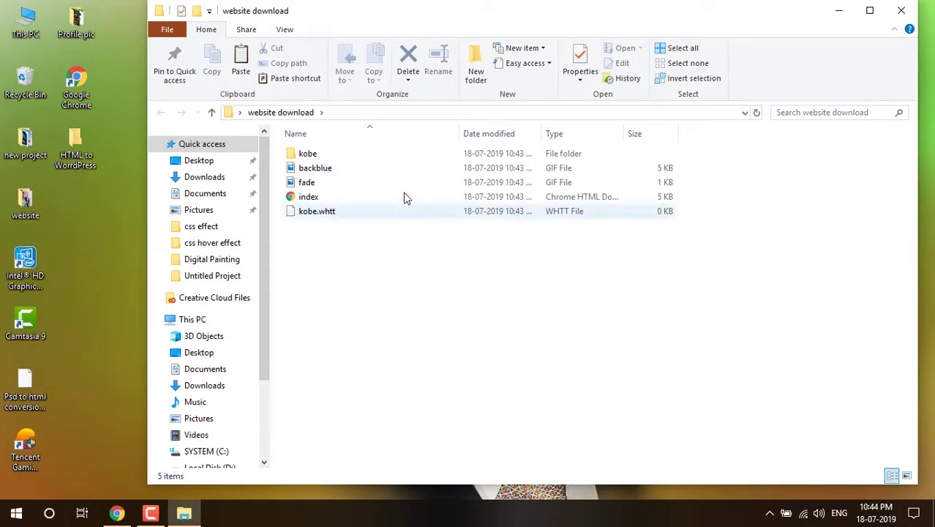
pyautogui.click(878, 14)
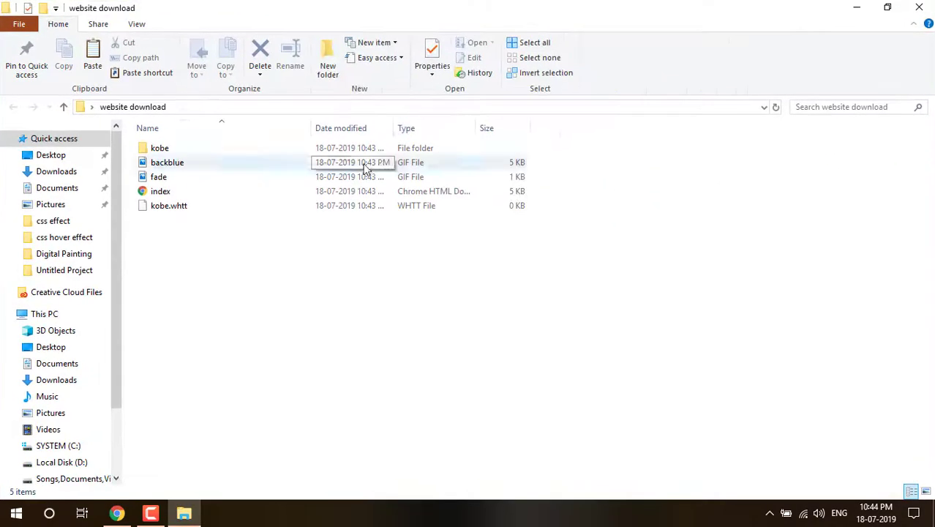
pyautogui.click(285, 150)
pyautogui.doubleClick(285, 150)
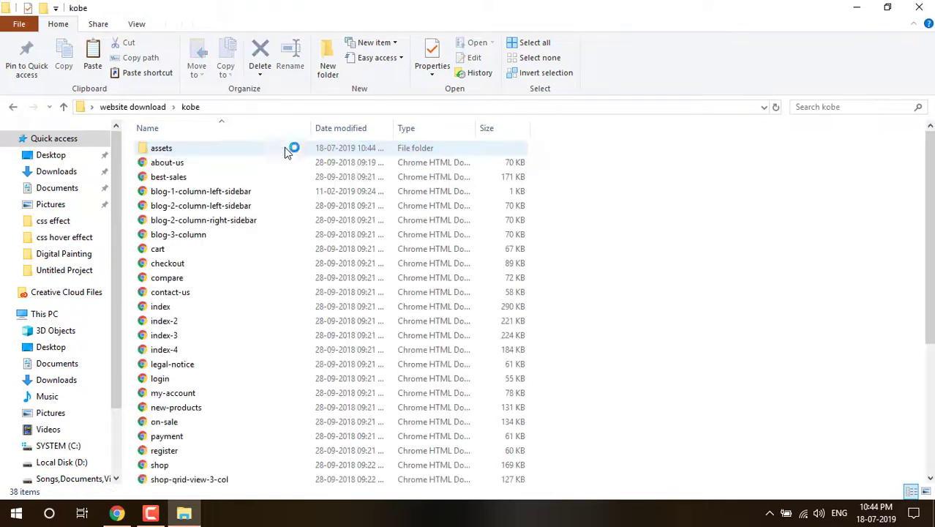
# Look through the downloaded HTML pages in the kobe folder, including index, index-2, index-3 and index-4
pyautogui.scroll(-4, 292, 208)
pyautogui.scroll(4, 335, 315)
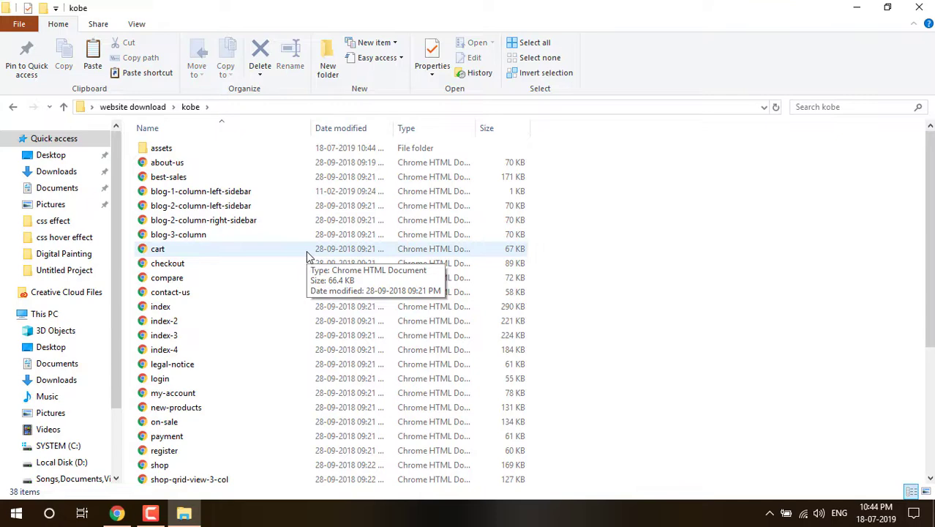
pyautogui.scroll(-5, 308, 270)
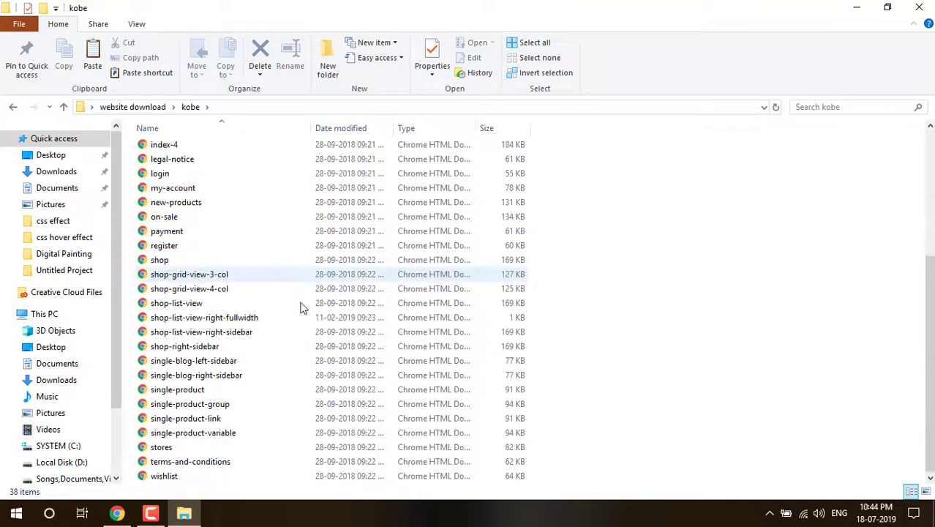
pyautogui.scroll(5, 293, 337)
pyautogui.scroll(-5, 292, 334)
pyautogui.scroll(5, 287, 325)
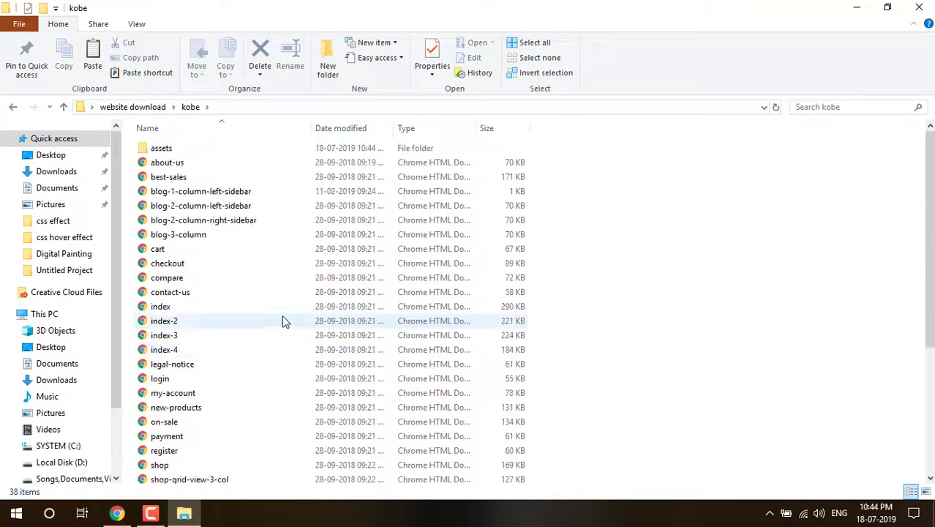
pyautogui.click(177, 312)
pyautogui.click(181, 321)
pyautogui.click(184, 335)
pyautogui.click(189, 351)
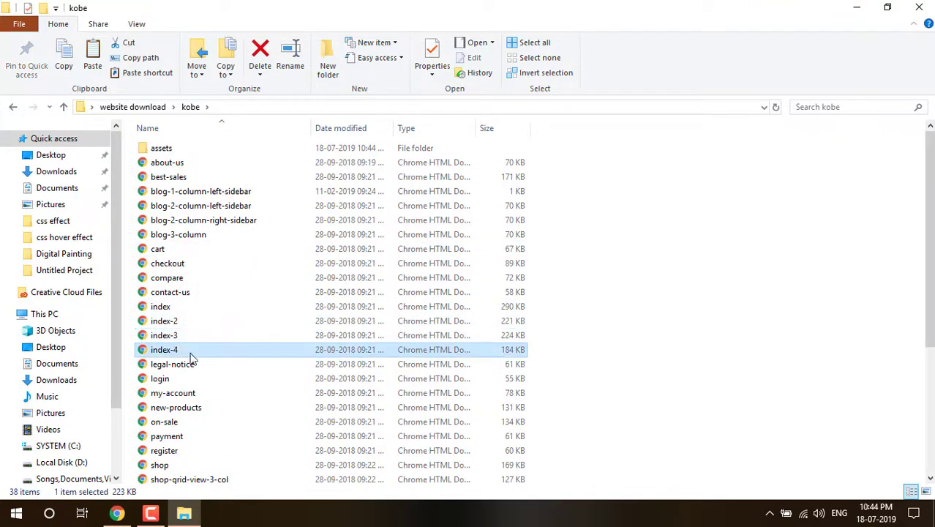
# Open the downloaded index page in Chrome and look over its sections
pyautogui.doubleClick(198, 306)
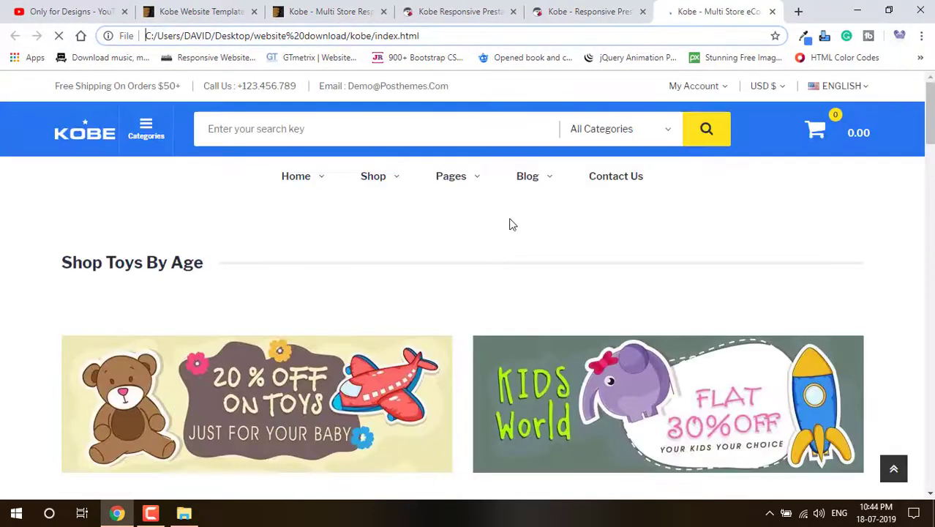
pyautogui.scroll(-6, 373, 245)
pyautogui.scroll(-15, 377, 254)
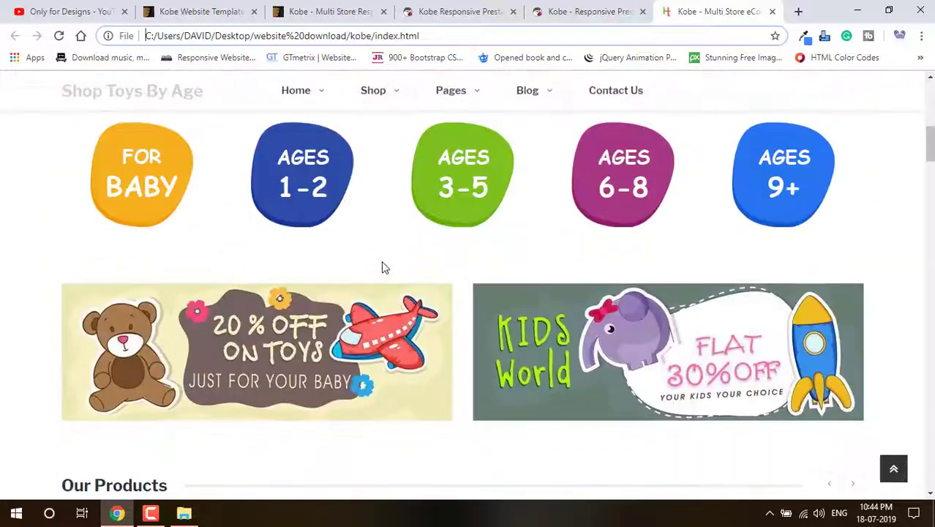
pyautogui.scroll(-11, 421, 271)
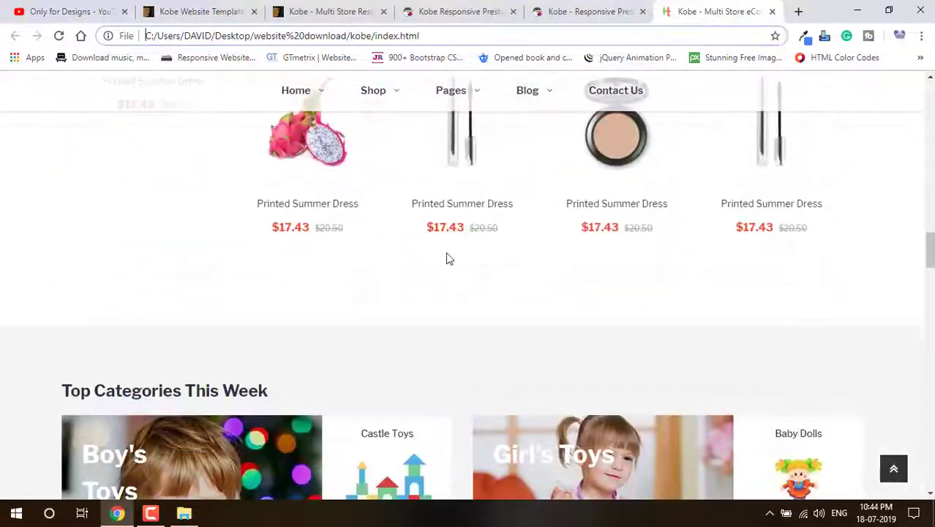
pyautogui.scroll(6, 451, 265)
# Compare the online Kobe demo page with the downloaded local copy
pyautogui.click(589, 11)
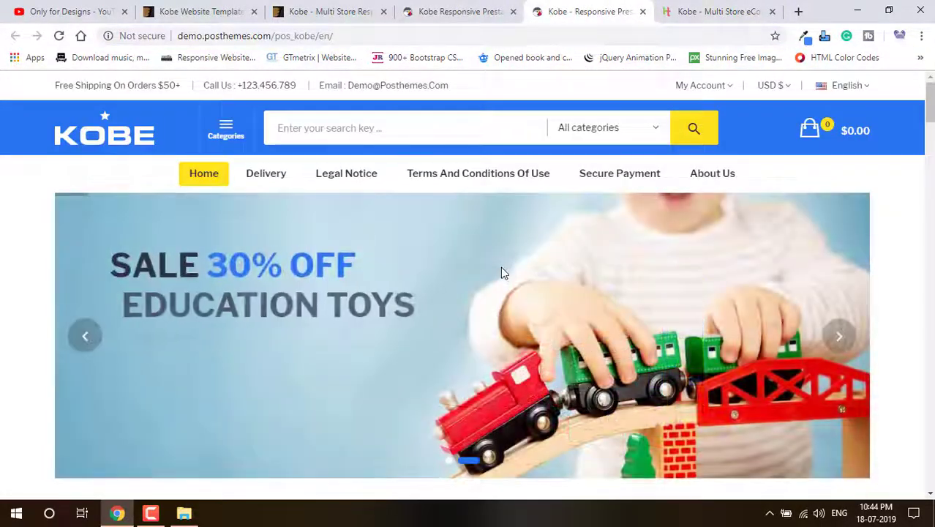
pyautogui.scroll(-13, 501, 271)
pyautogui.scroll(6, 571, 192)
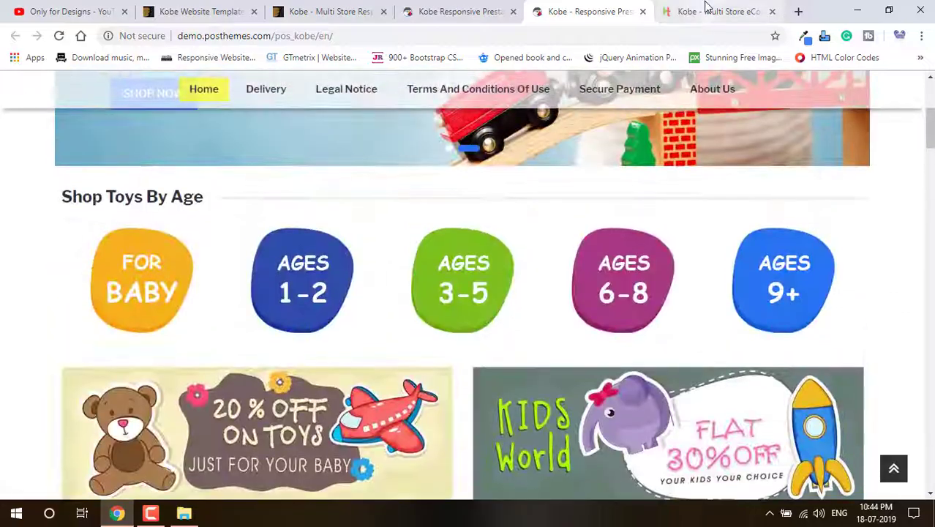
pyautogui.click(708, 11)
pyautogui.scroll(8, 479, 268)
pyautogui.scroll(8, 477, 267)
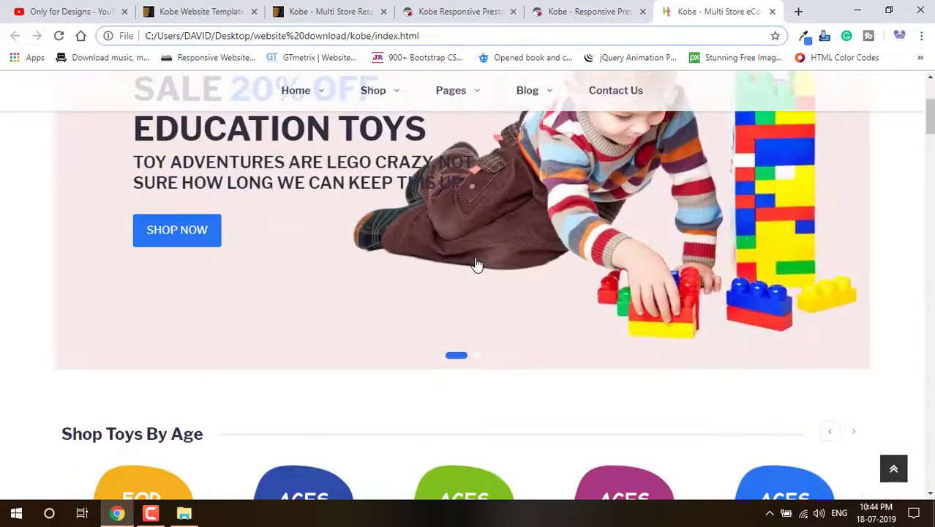
# Launch Sublime Text and open the kobe folder's index file in it
pyautogui.click(861, 12)
pyautogui.click(16, 514)
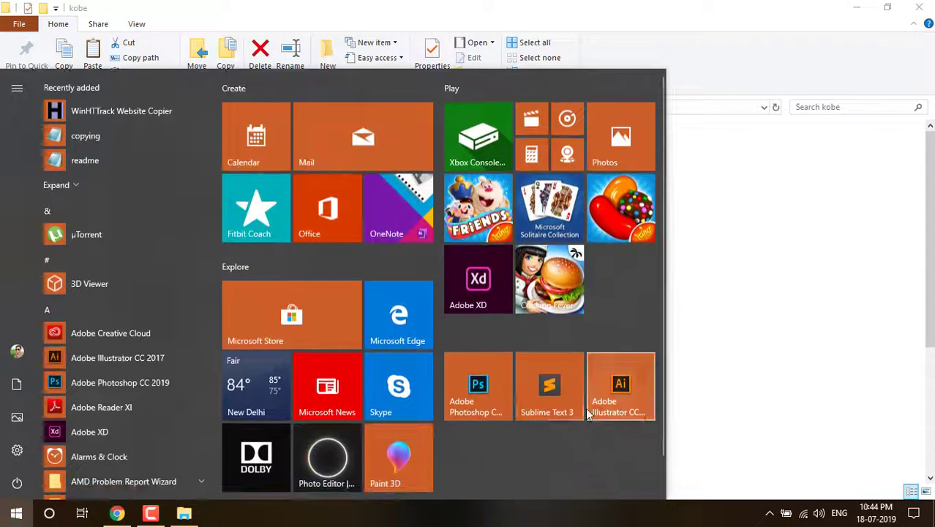
pyautogui.click(560, 390)
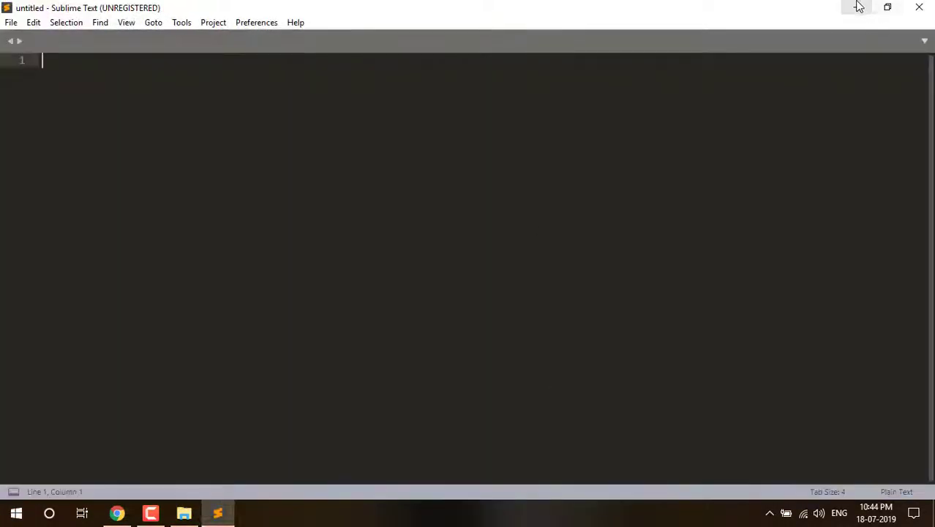
pyautogui.click(859, 6)
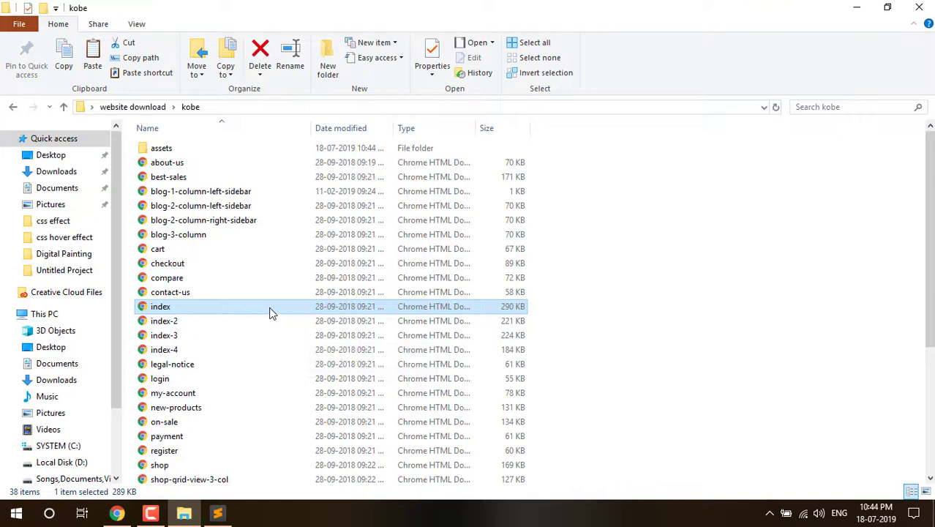
pyautogui.moveTo(269, 313); pyautogui.dragTo(303, 302)
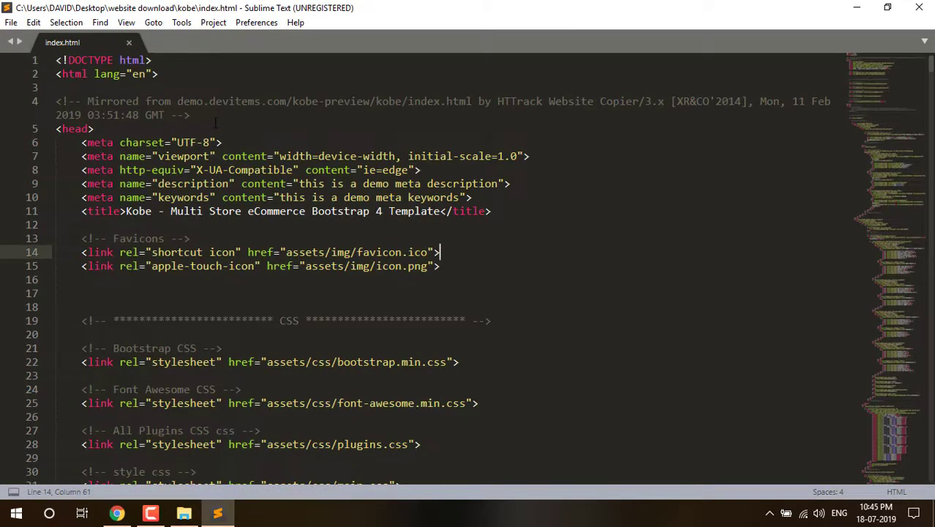
# Delete the HTTrack "Mirrored from" comment above the head tag on line 4 of index.html
pyautogui.tripleClick(113, 101)
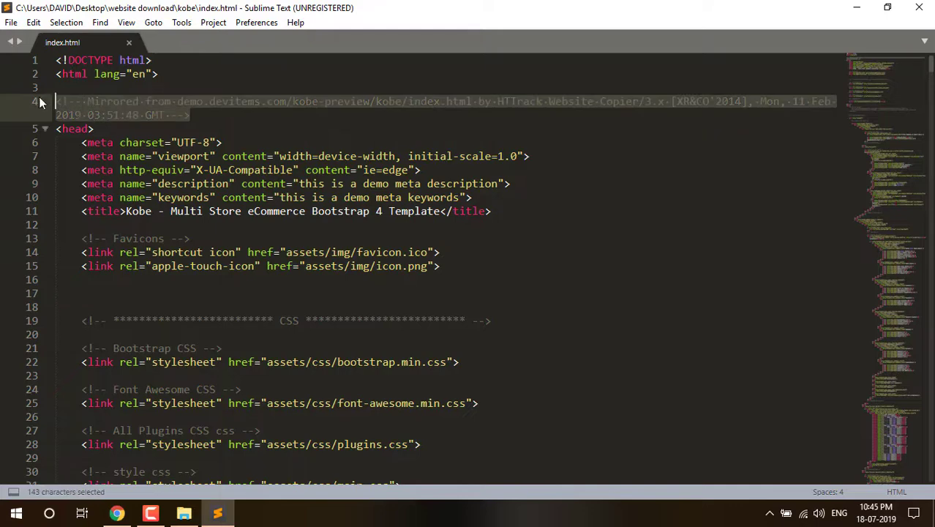
pyautogui.press('BackSpace')
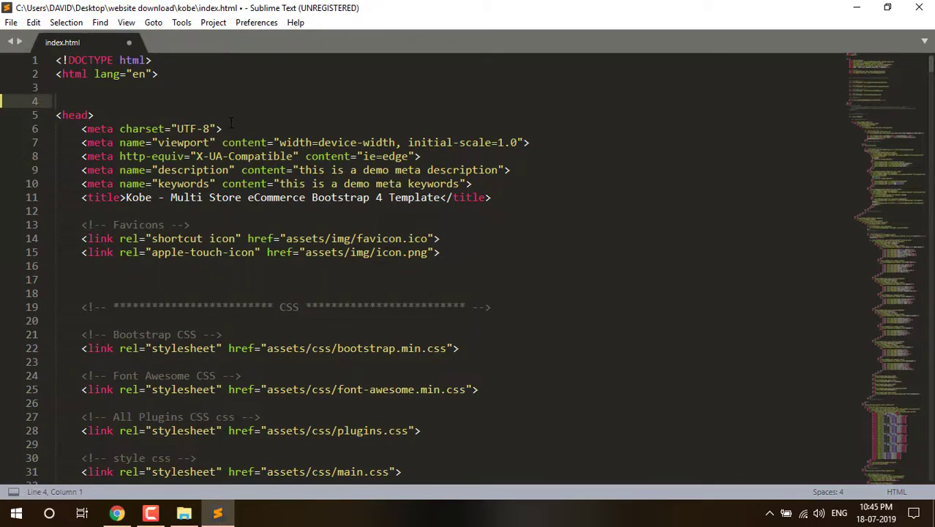
pyautogui.hotkey('ctrl', 'z')
pyautogui.press('BackSpace')
# Delete the HTTrack "Mirrored from" comment above the closing html tag at the end of index.html and save the file
pyautogui.scroll(-15, 231, 125)
pyautogui.moveTo(888, 79); pyautogui.dragTo(931, 464)
pyautogui.scroll(3, 235, 315)
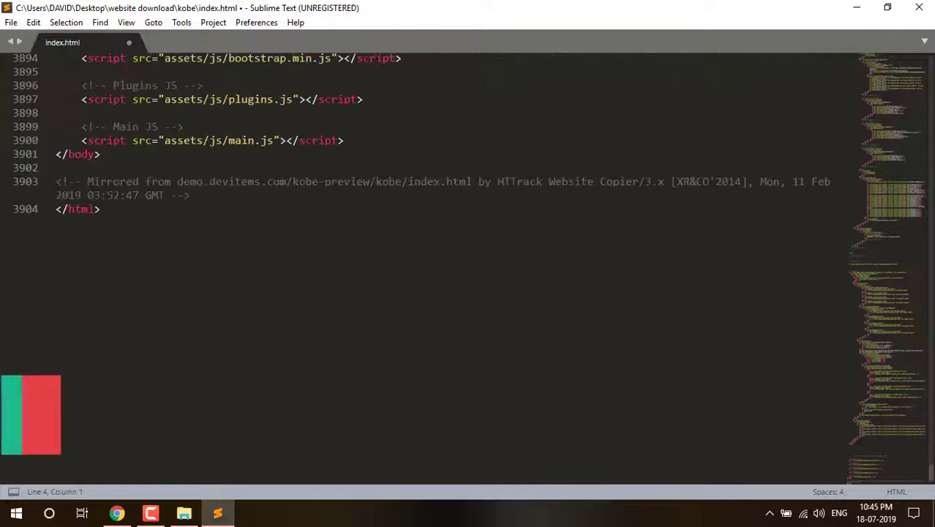
pyautogui.moveTo(45, 196); pyautogui.dragTo(46, 171)
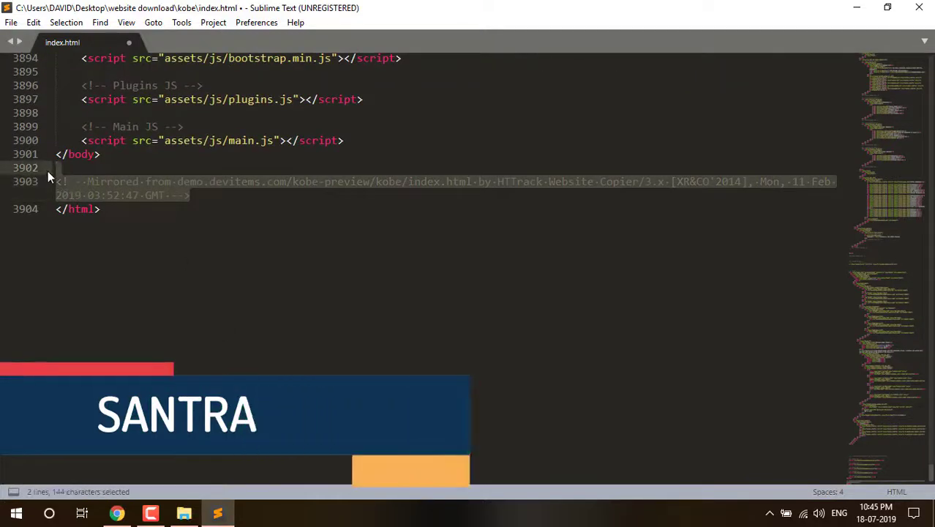
pyautogui.press('BackSpace')
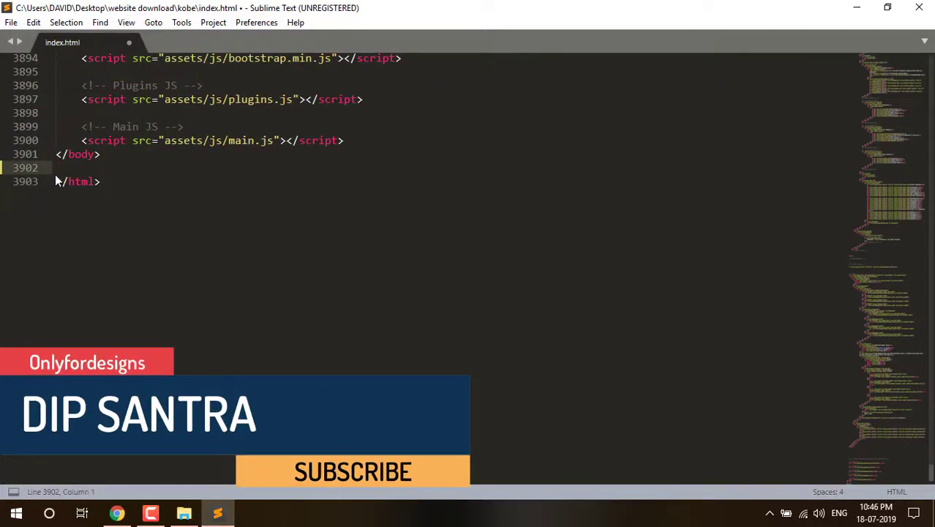
# Look through the end of index.html from the JS scripts up through the product modal and footer to the newsletter form
pyautogui.scroll(5, 308, 230)
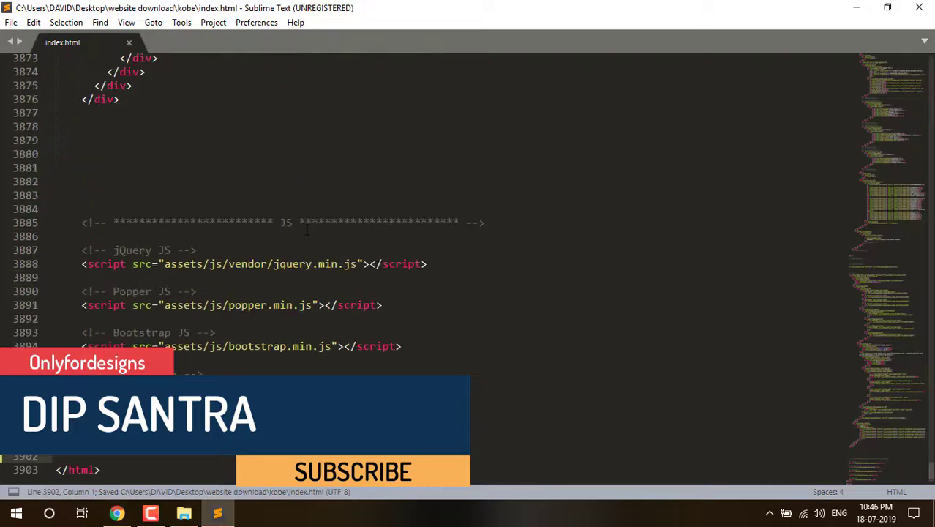
pyautogui.scroll(12, 307, 230)
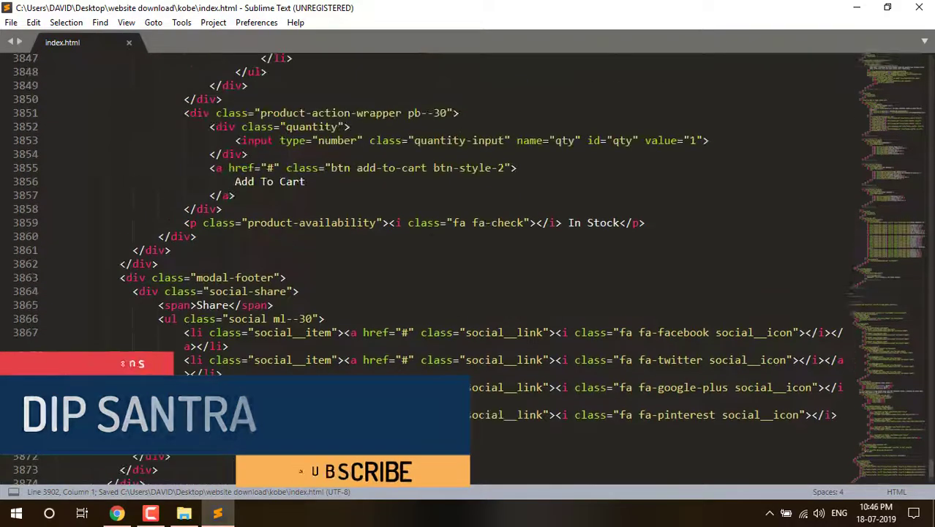
pyautogui.scroll(20, 307, 230)
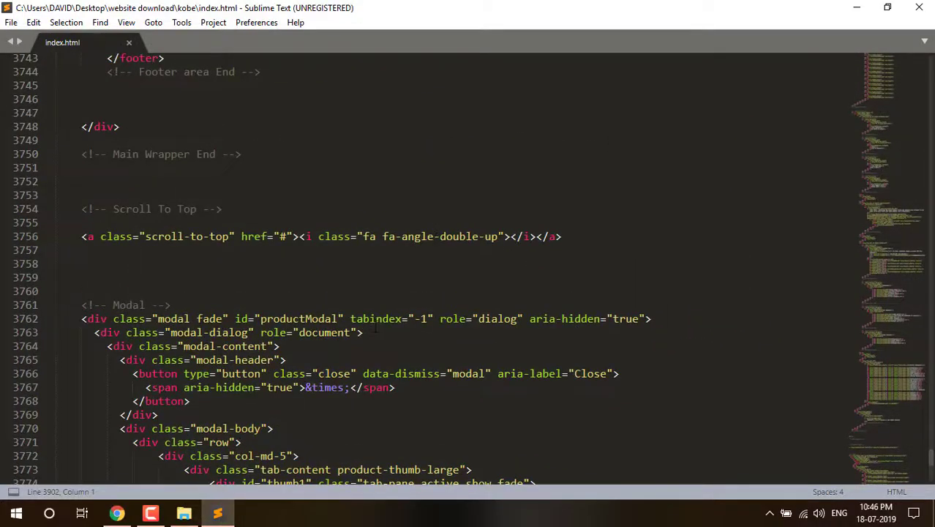
pyautogui.scroll(10, 377, 322)
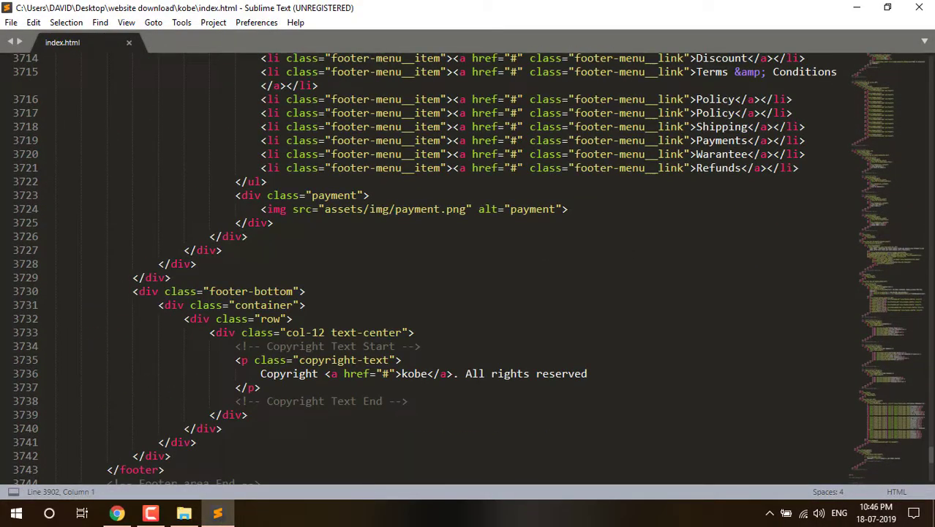
pyautogui.scroll(6, 493, 375)
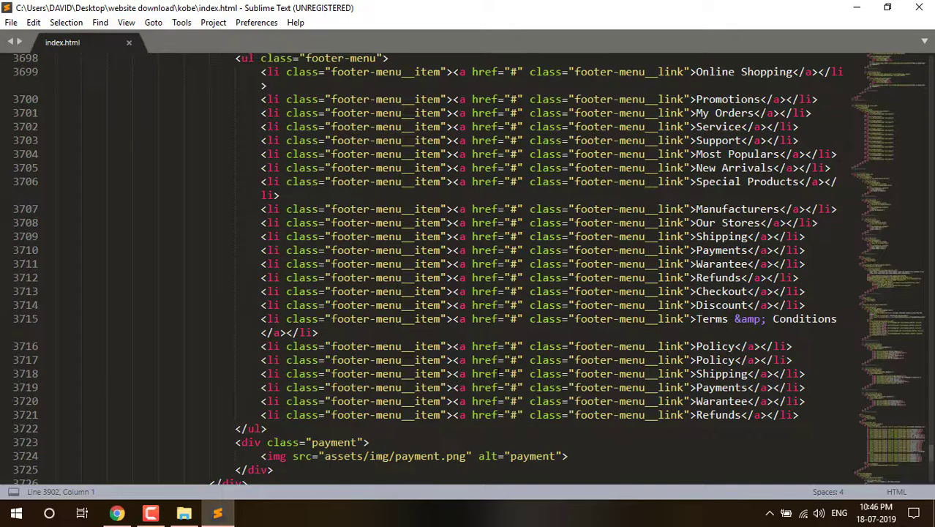
pyautogui.scroll(10, 468, 267)
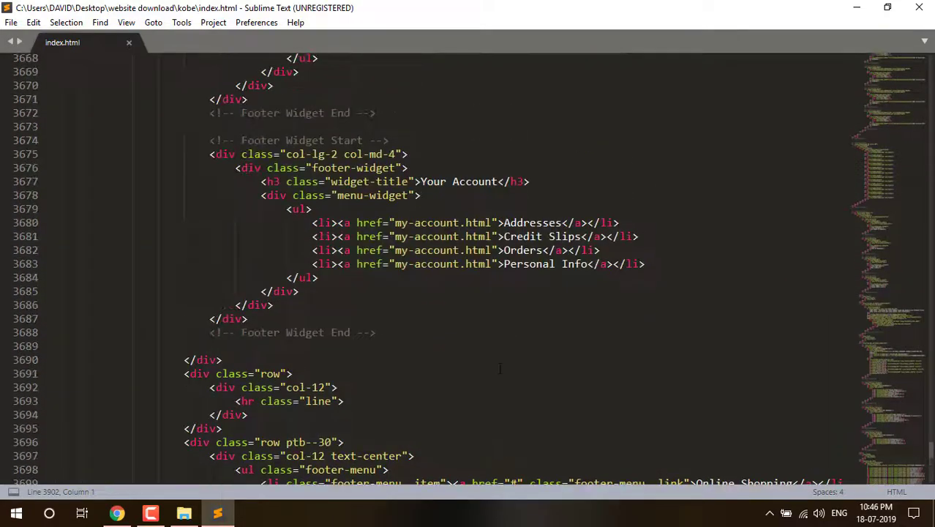
pyautogui.scroll(15, 468, 267)
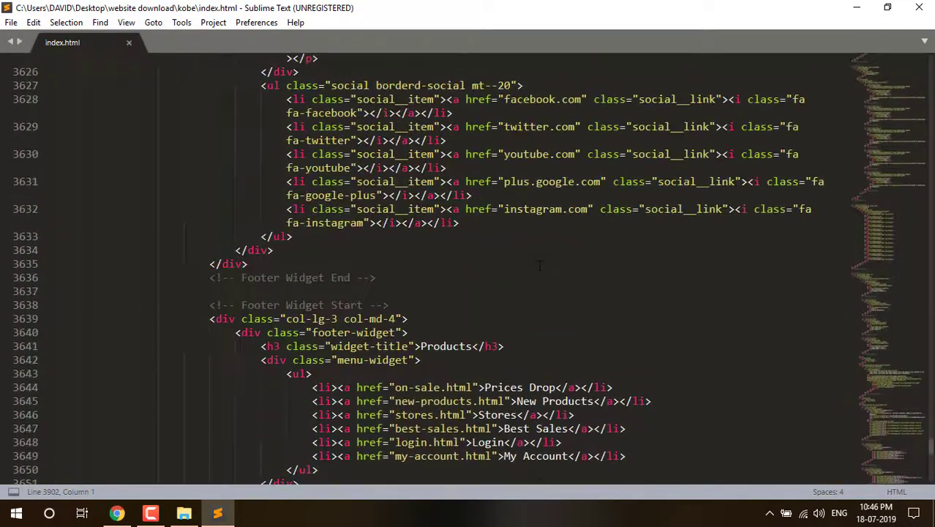
pyautogui.scroll(9, 535, 271)
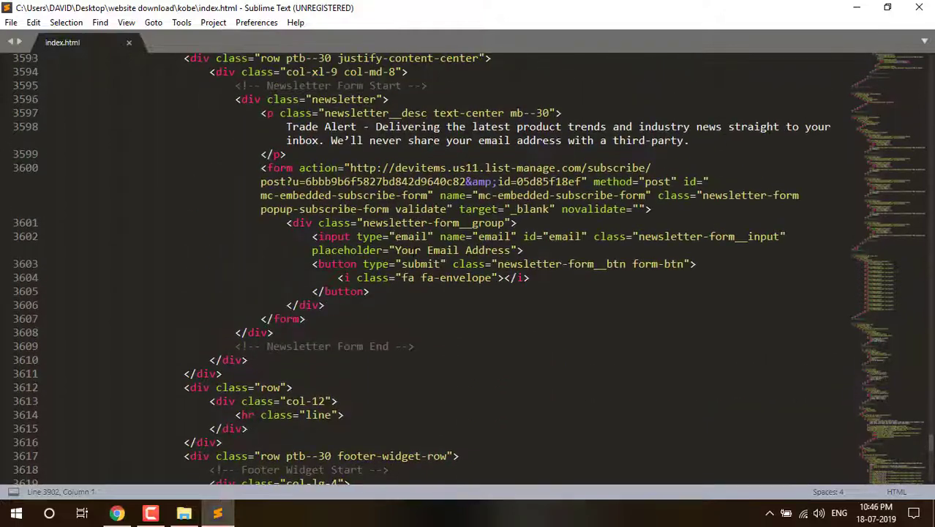